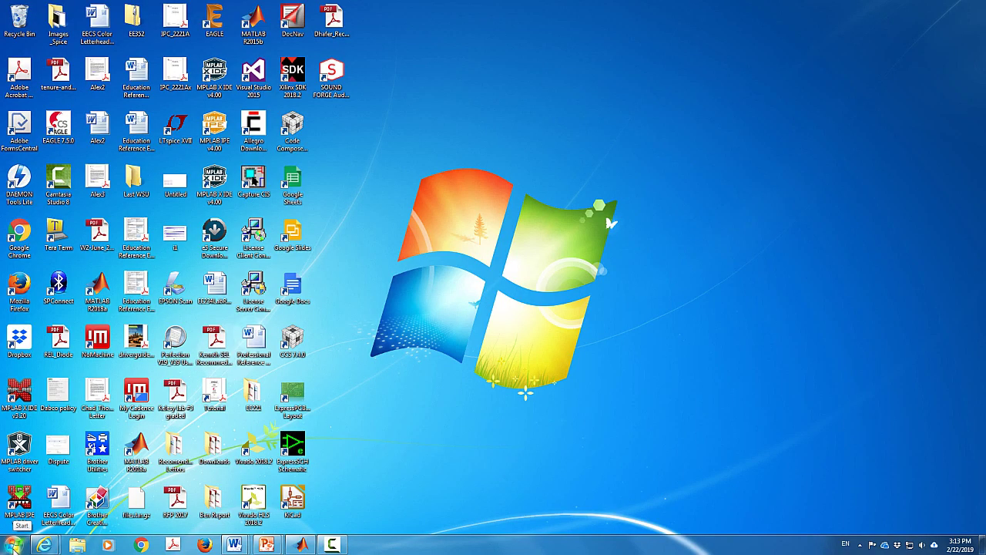
Launch OrCAD Capture CIS Lite from the Windows Start menu
{"action": "left_click", "coordinate": [14, 545]}
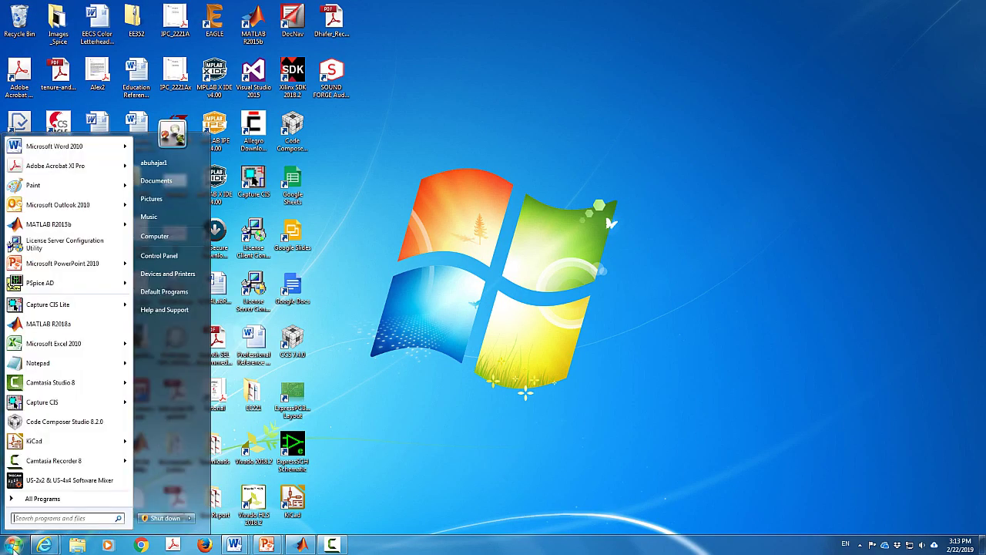
{"action": "mouse_move", "coordinate": [26, 312]}
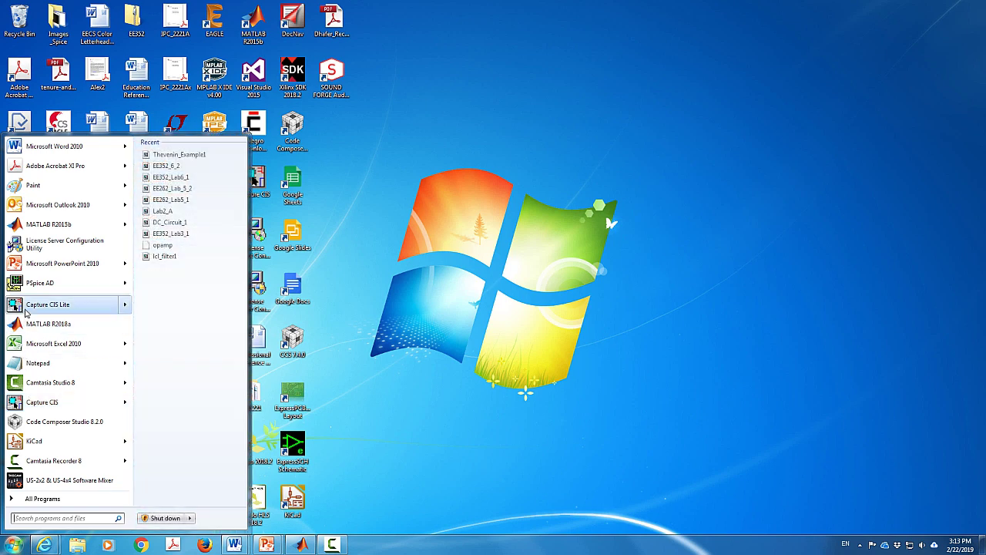
{"action": "left_click", "coordinate": [26, 308]}
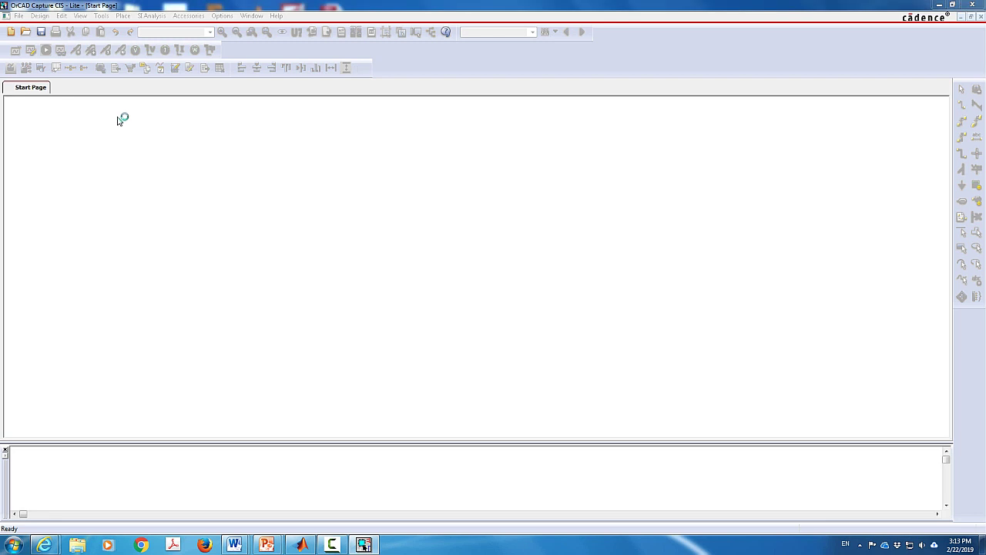
Create a blank PSpice Analog or Mixed A/D project named Thevenin_Example
{"action": "left_click", "coordinate": [17, 16]}
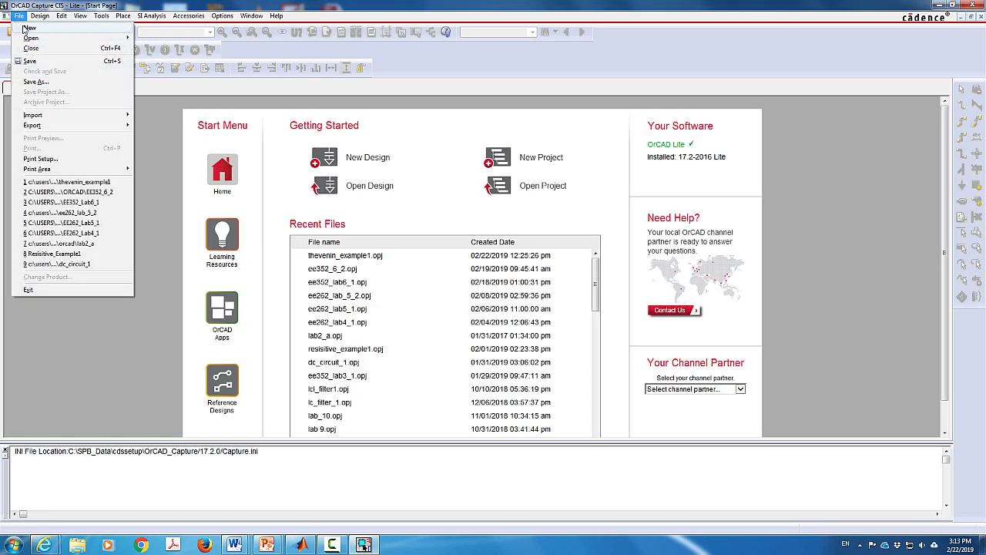
{"action": "mouse_move", "coordinate": [36, 17]}
{"action": "left_click", "coordinate": [154, 27]}
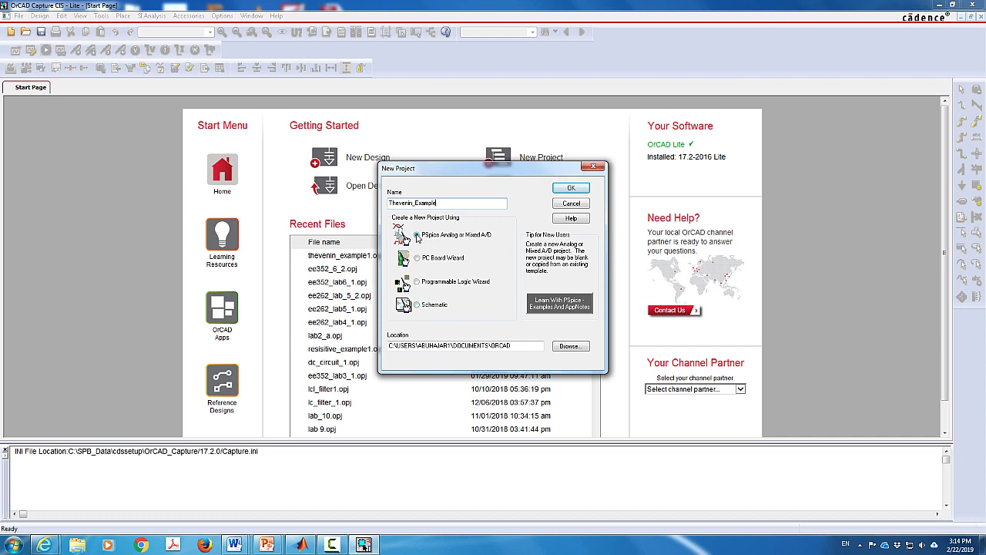
{"action": "left_click", "coordinate": [584, 188]}
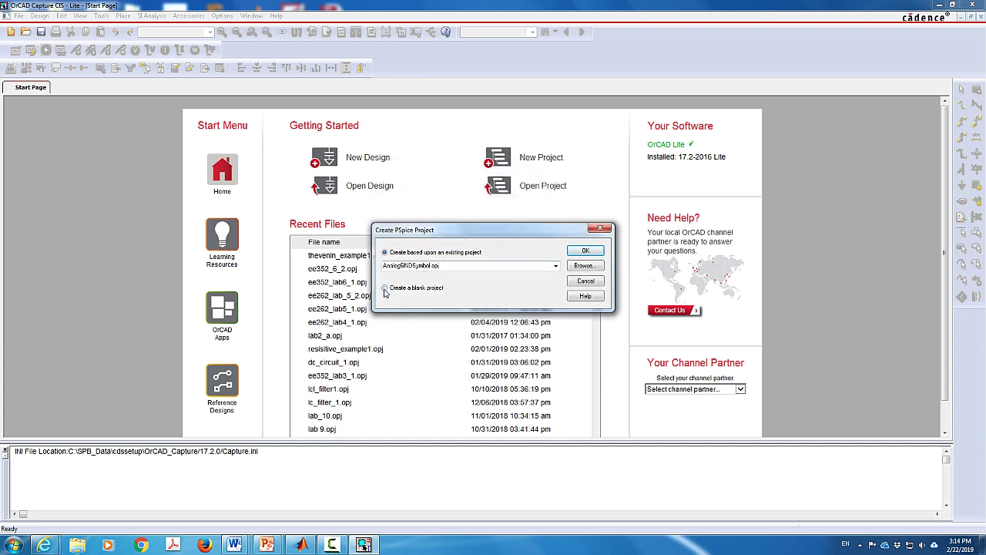
{"action": "left_click", "coordinate": [385, 290]}
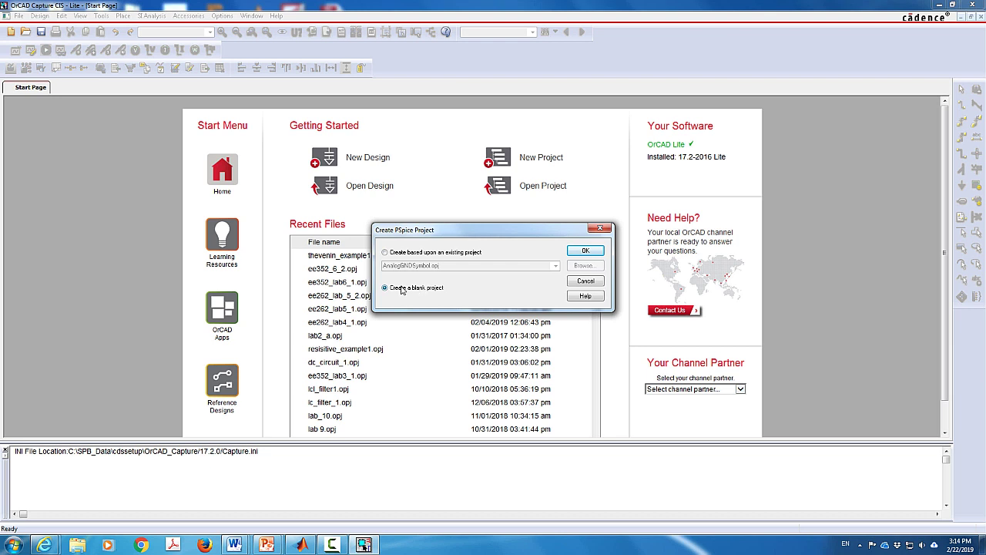
{"action": "left_click", "coordinate": [585, 252]}
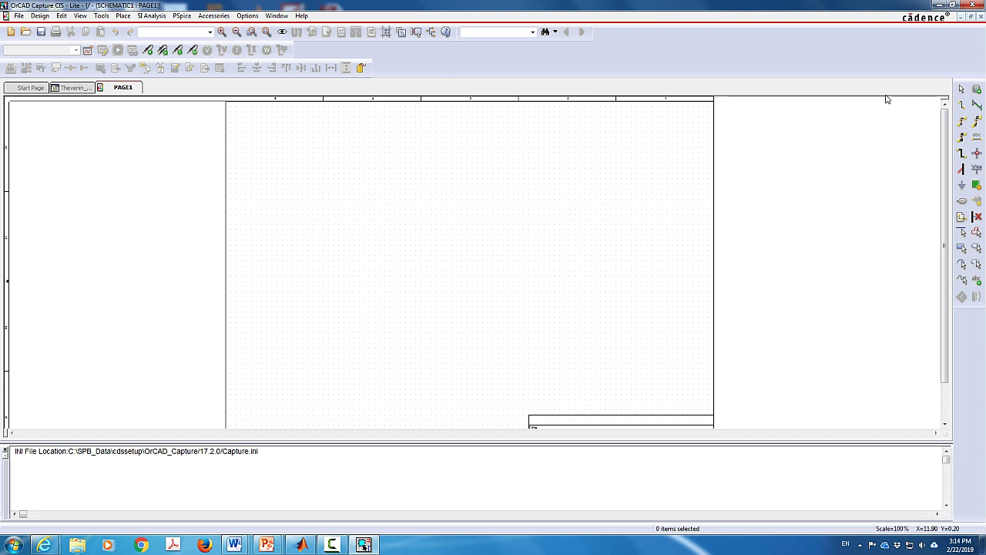
Place a VDC/SOURCE part V1 on PAGE1 and set it to 2Vdc
{"action": "left_click", "coordinate": [977, 89]}
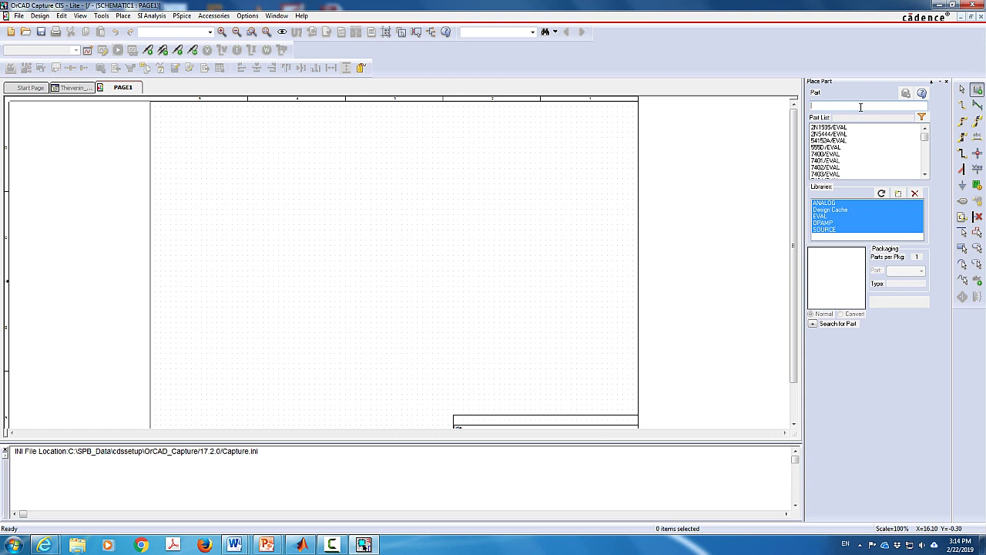
{"action": "type", "text": "VDC"}
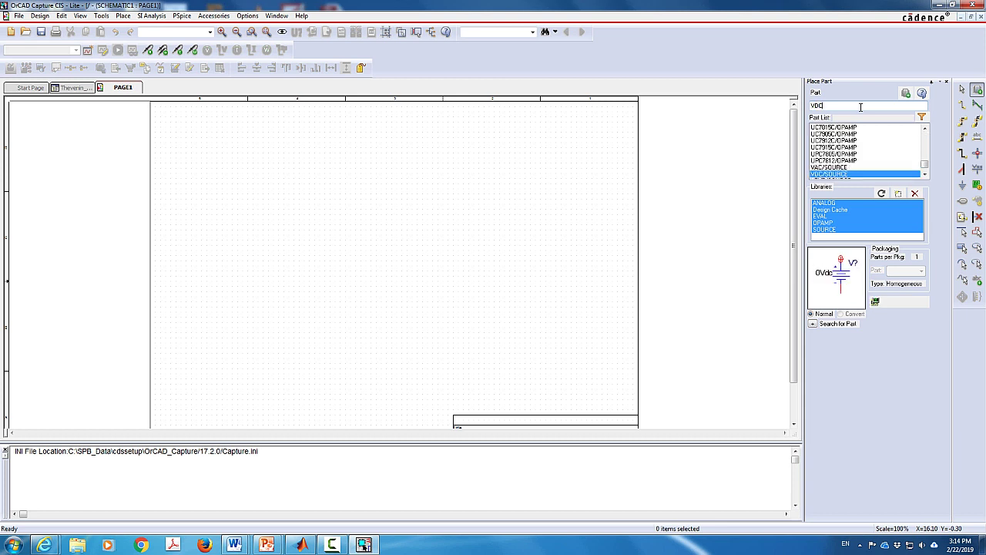
{"action": "left_click", "coordinate": [831, 176]}
{"action": "double_click", "coordinate": [831, 176]}
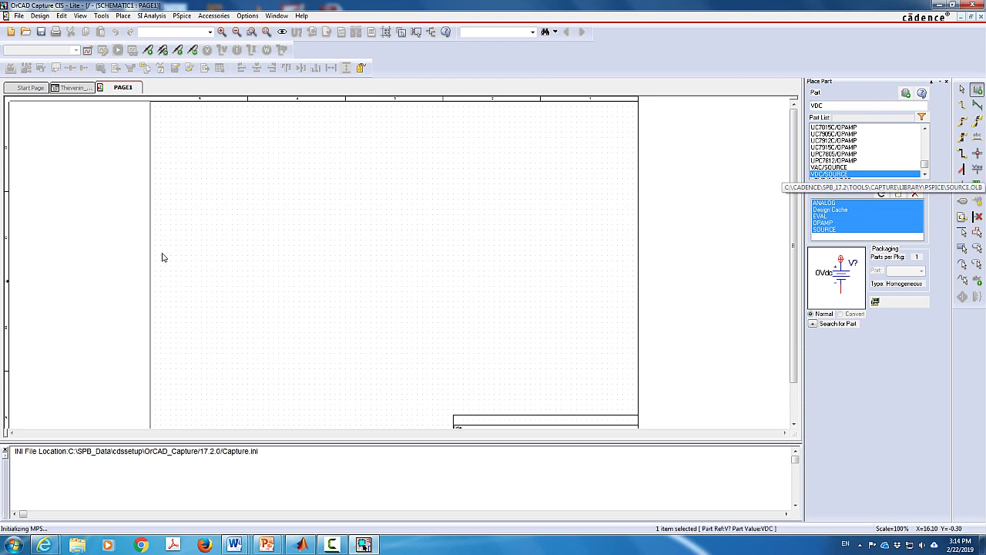
{"action": "left_click", "coordinate": [276, 225]}
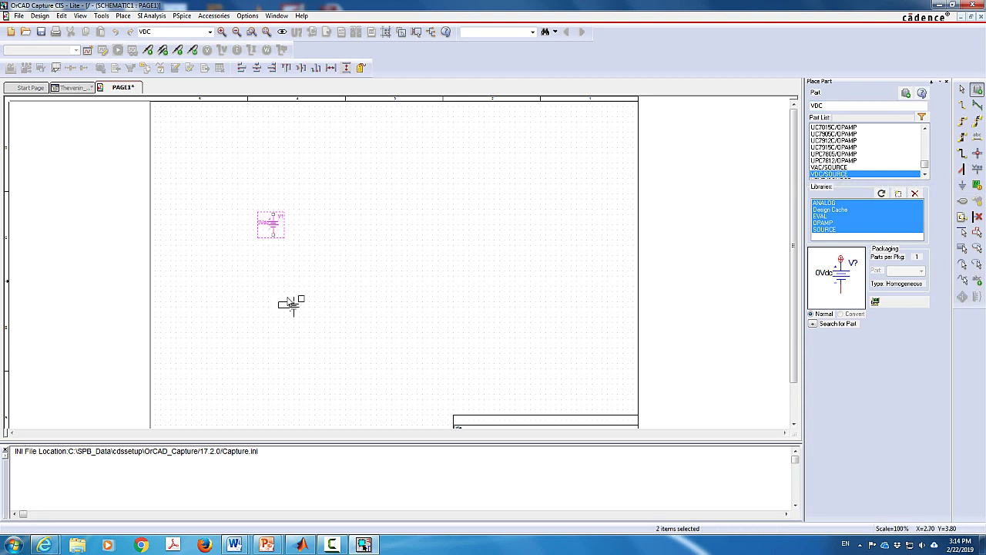
{"action": "key", "text": "Escape"}
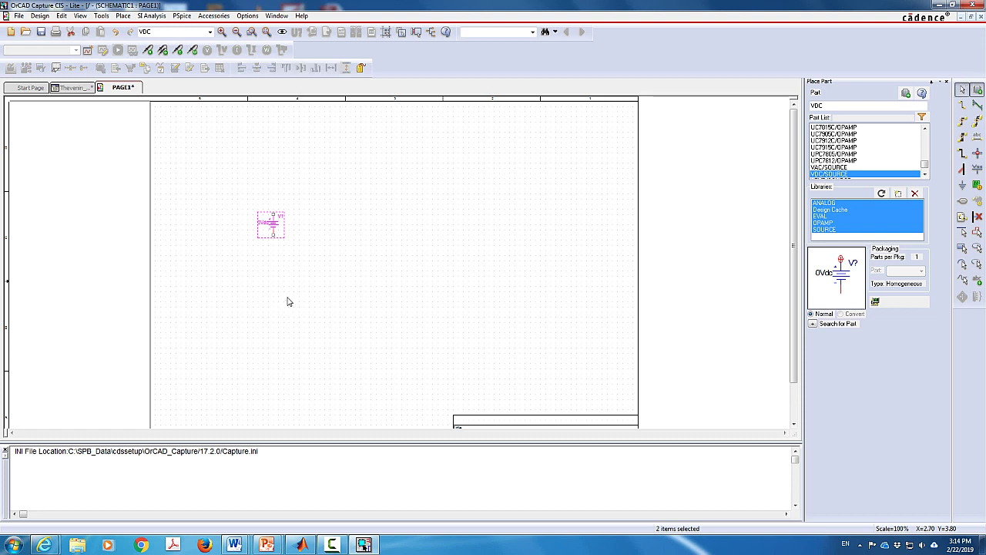
{"action": "double_click", "coordinate": [260, 225]}
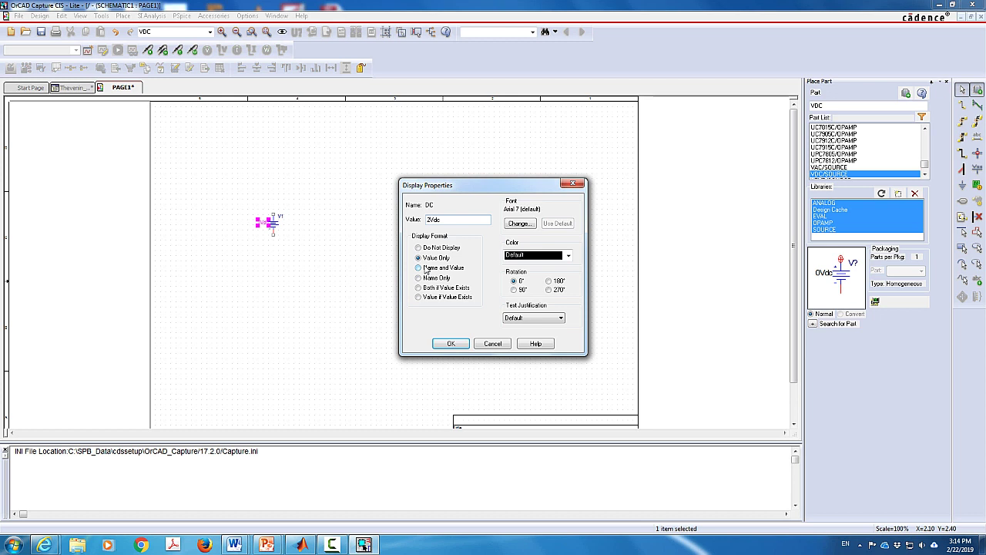
{"action": "key", "text": "Return"}
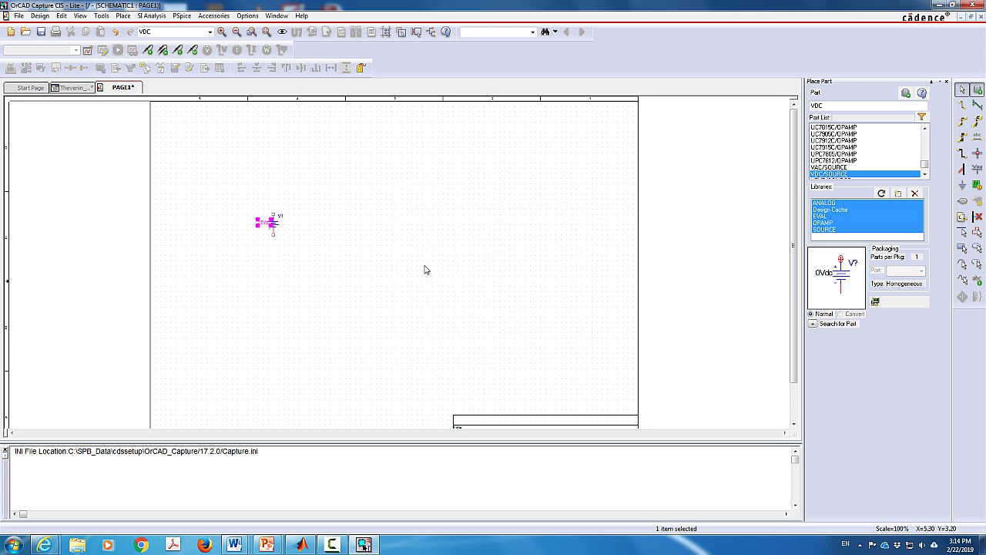
{"action": "left_click", "coordinate": [840, 108]}
{"action": "key", "text": "BackSpace"}
{"action": "key", "text": "BackSpace"}
{"action": "key", "text": "BackSpace"}
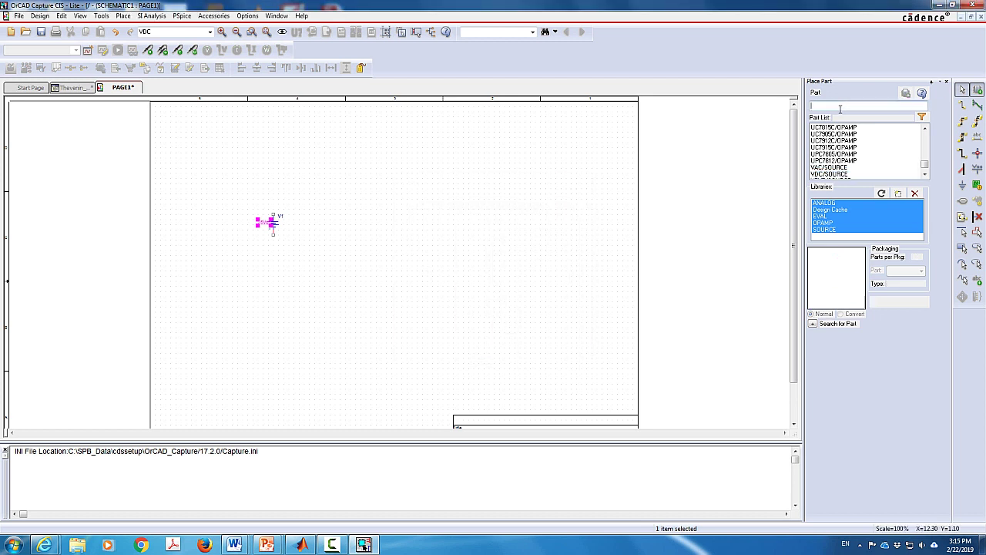
Place resistors R1 and R2 side by side with values 15 and 10
{"action": "type", "text": "R"}
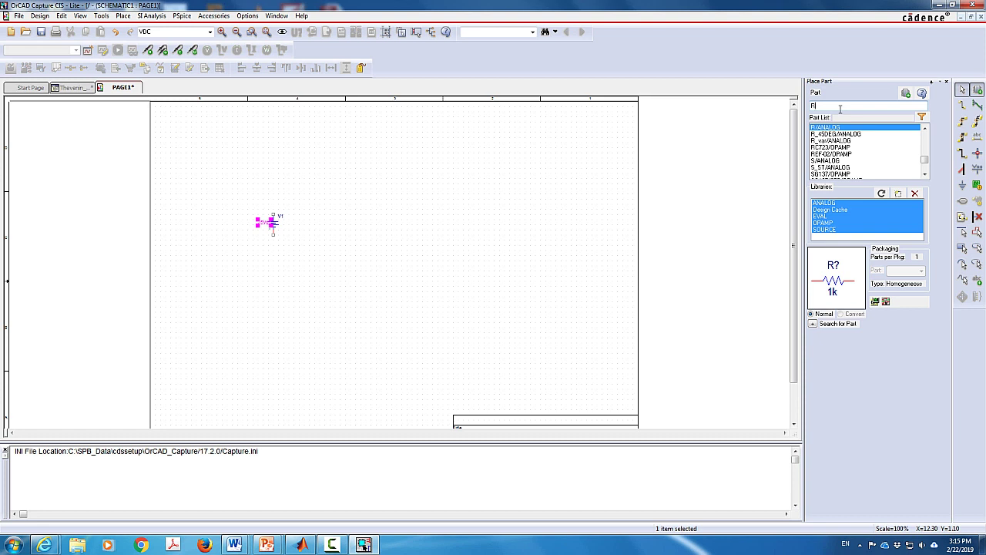
{"action": "type", "text": "1"}
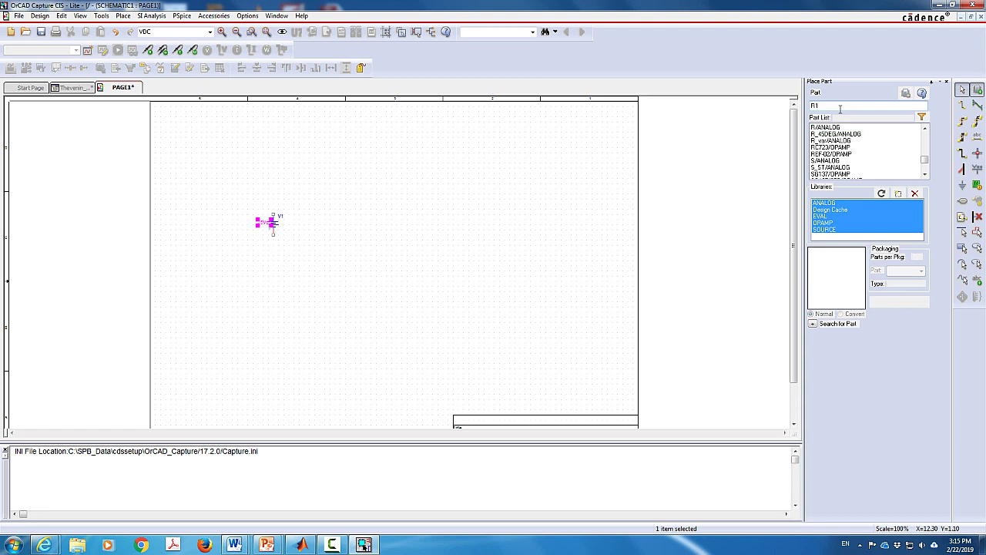
{"action": "key", "text": "BackSpace"}
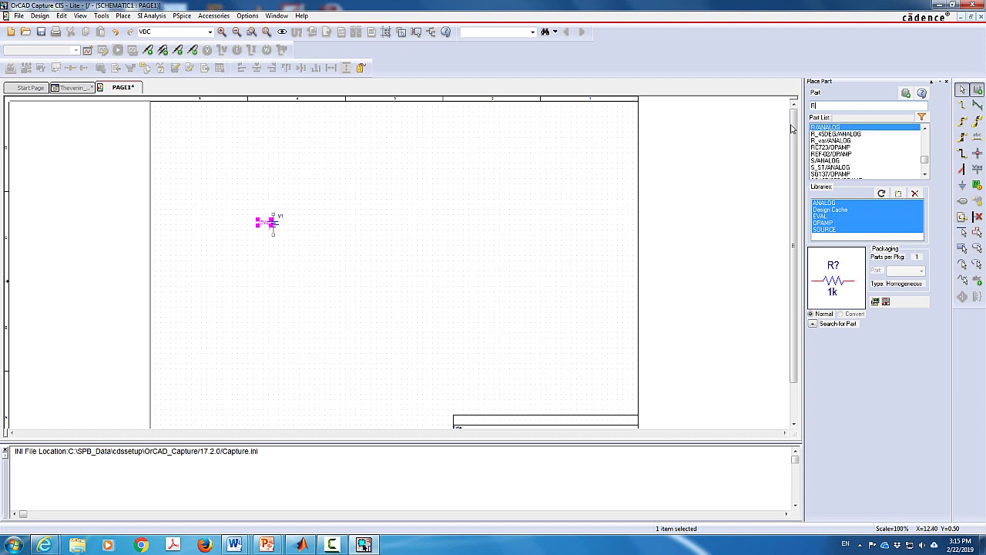
{"action": "double_click", "coordinate": [815, 127]}
{"action": "left_click", "coordinate": [303, 199]}
{"action": "left_click", "coordinate": [366, 199]}
{"action": "key", "text": "Escape"}
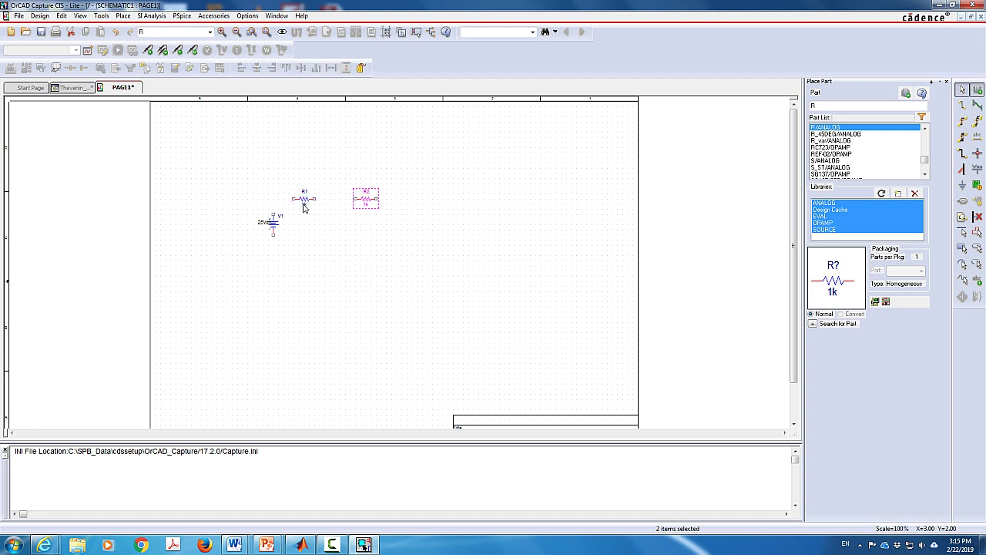
{"action": "double_click", "coordinate": [305, 205]}
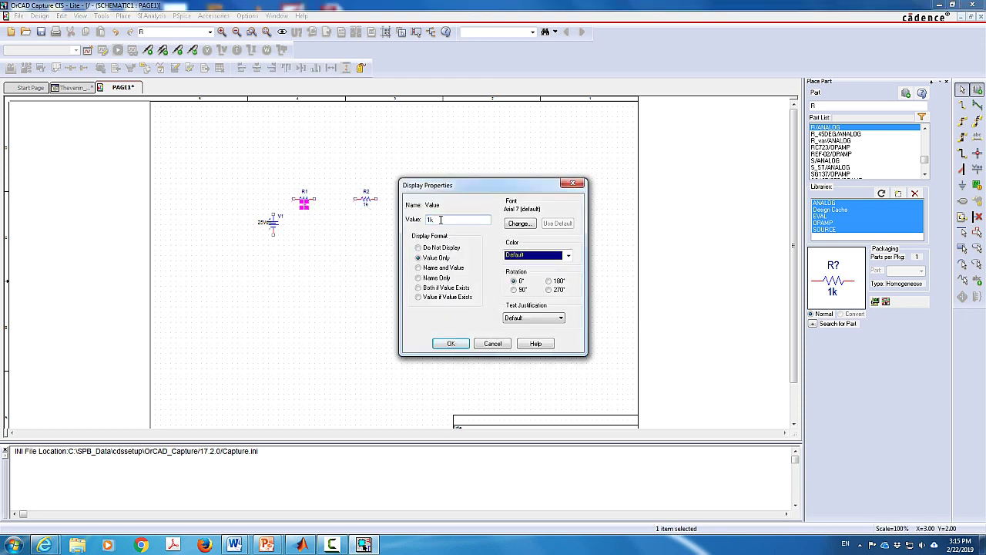
{"action": "type", "text": "15"}
{"action": "key", "text": "Return"}
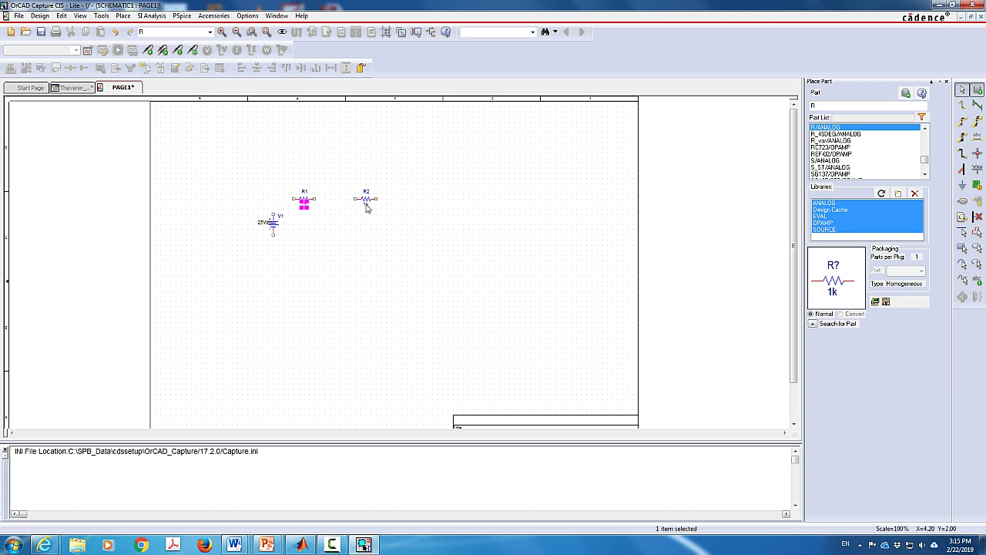
{"action": "double_click", "coordinate": [367, 205]}
{"action": "type", "text": "10"}
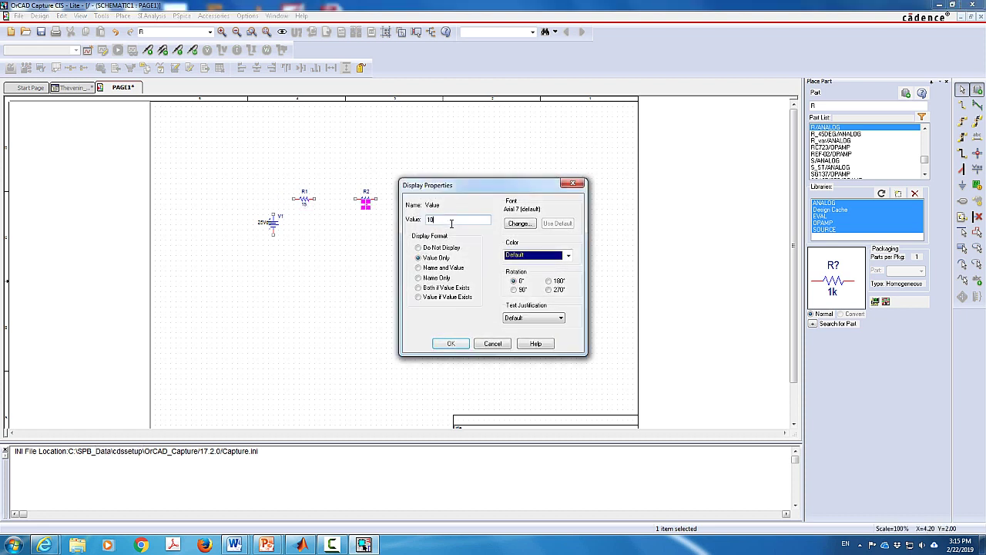
{"action": "key", "text": "Return"}
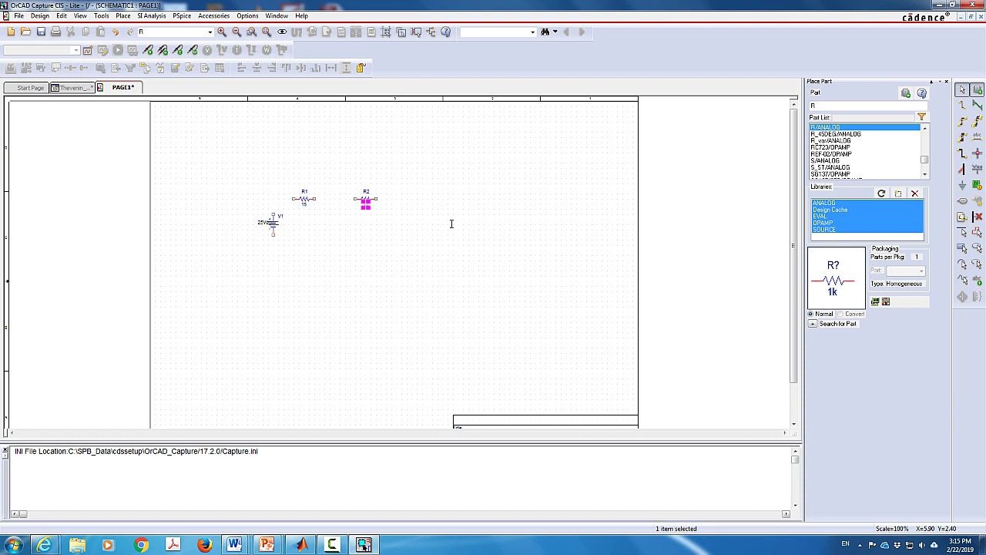
Place IDC current source I1 beside R1 with a value of 1Adc
{"action": "left_click", "coordinate": [843, 108]}
{"action": "key", "text": "BackSpace"}
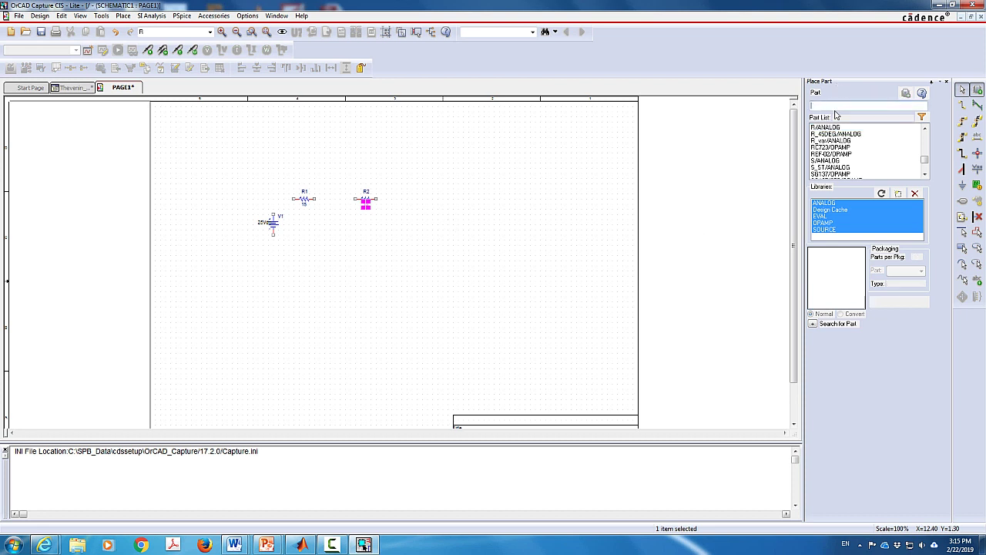
{"action": "type", "text": "IDC"}
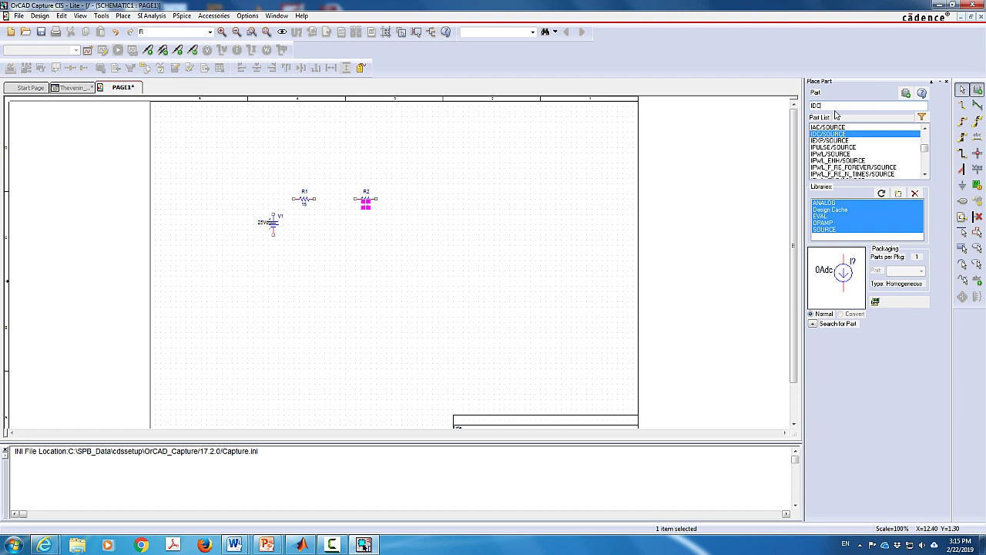
{"action": "double_click", "coordinate": [849, 135]}
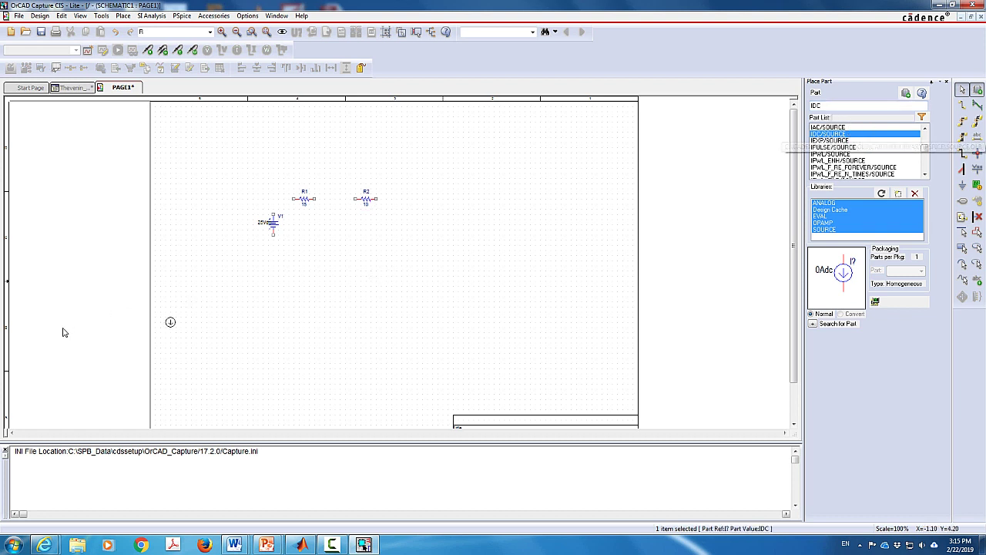
{"action": "left_click", "coordinate": [327, 224]}
{"action": "key", "text": "Escape"}
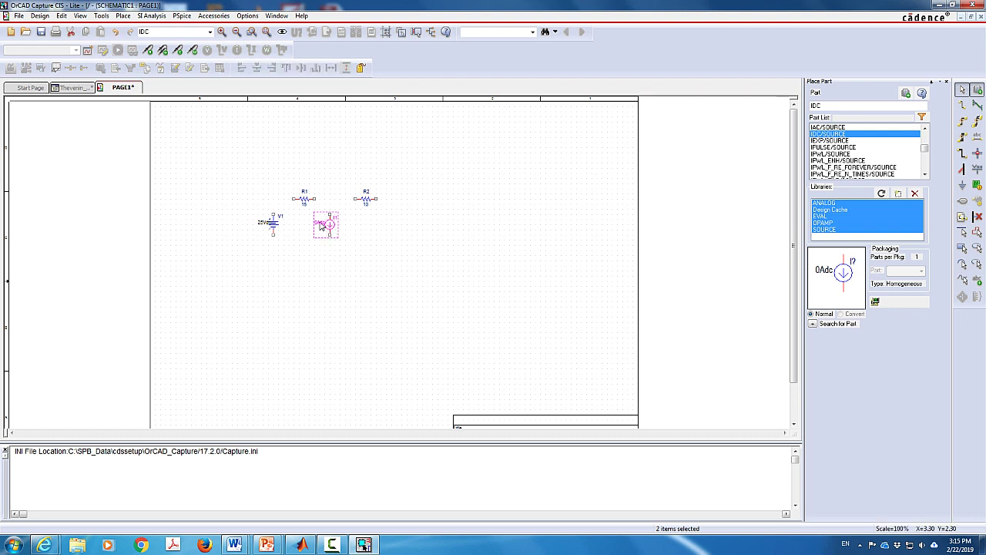
{"action": "double_click", "coordinate": [319, 225]}
{"action": "left_click", "coordinate": [429, 219]}
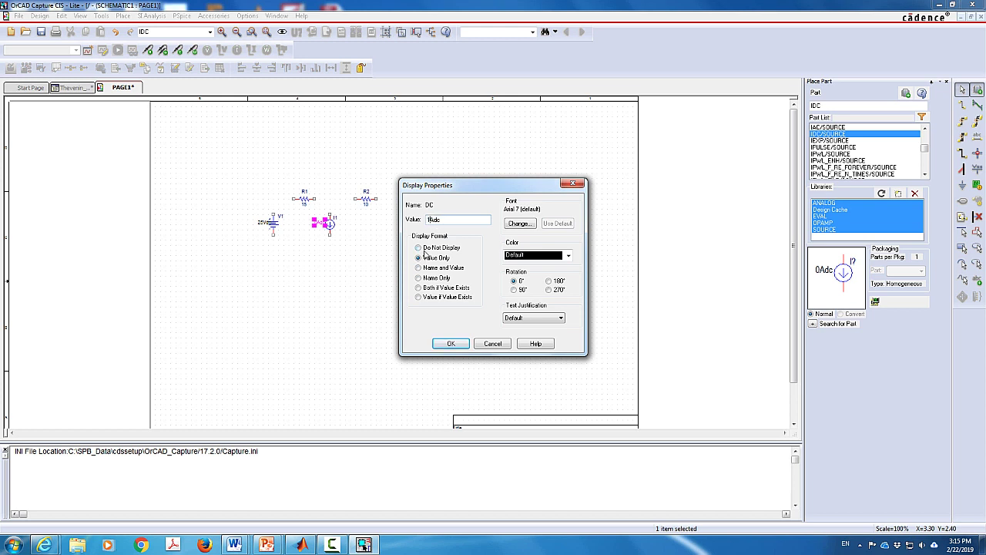
{"action": "key", "text": "Return"}
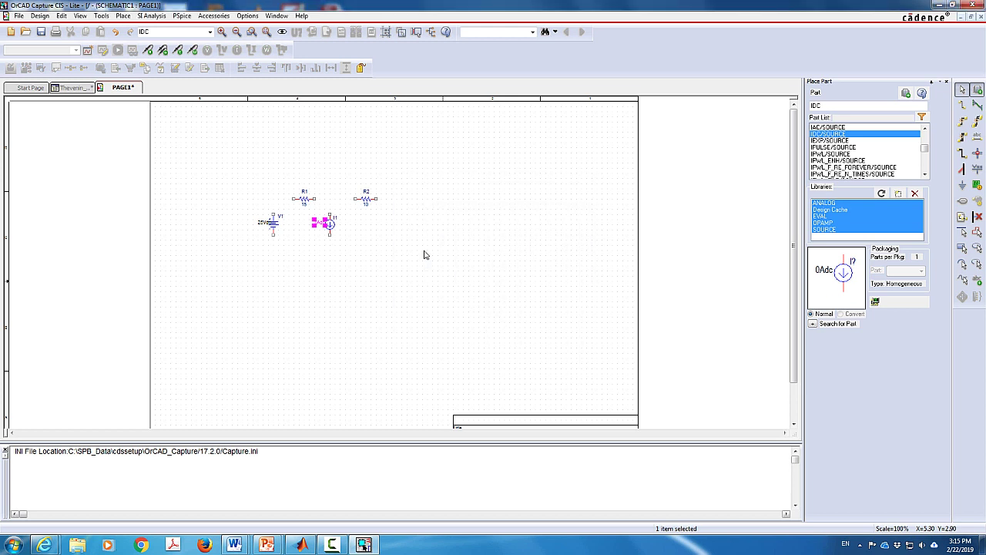
{"action": "left_click", "coordinate": [963, 107]}
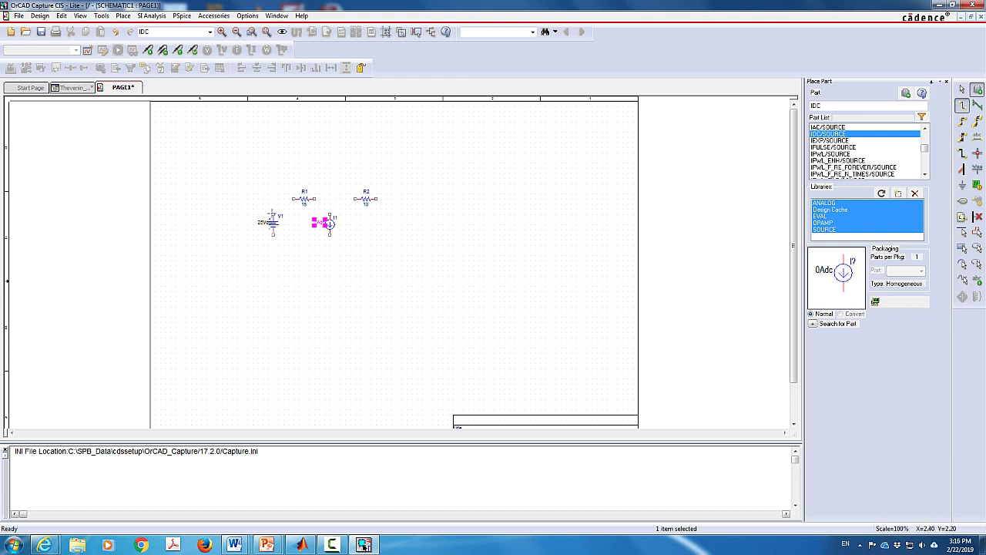
Wire V1's top pin to R1, and R1's right end to I1 and R2
{"action": "left_click", "coordinate": [273, 210]}
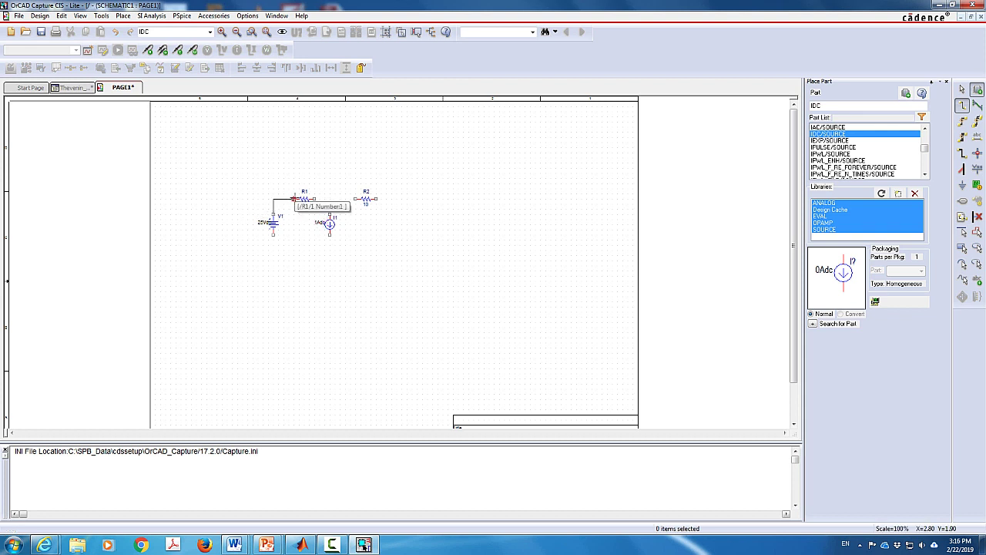
{"action": "left_click", "coordinate": [293, 198]}
{"action": "left_click", "coordinate": [314, 198]}
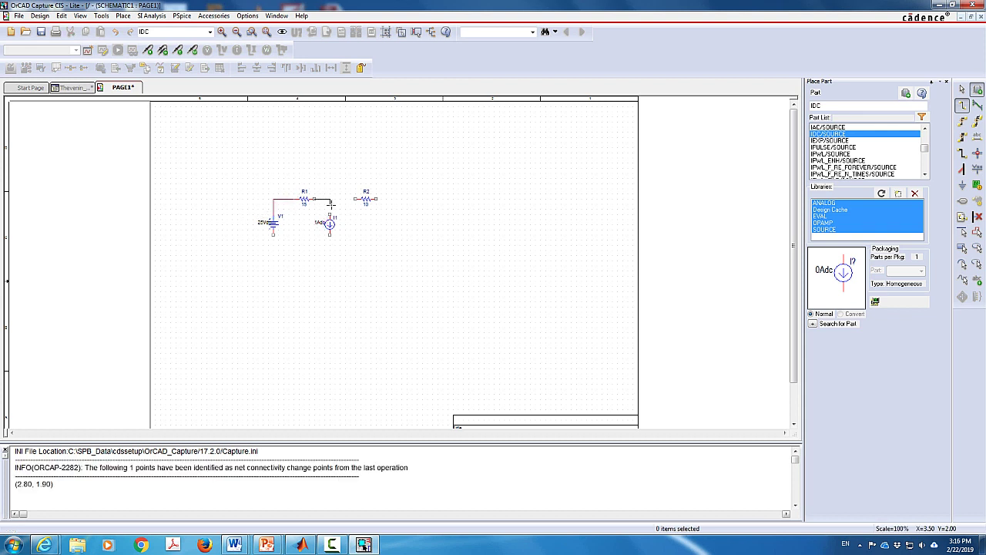
{"action": "left_click", "coordinate": [329, 214]}
{"action": "left_click", "coordinate": [331, 199]}
{"action": "left_click", "coordinate": [356, 199]}
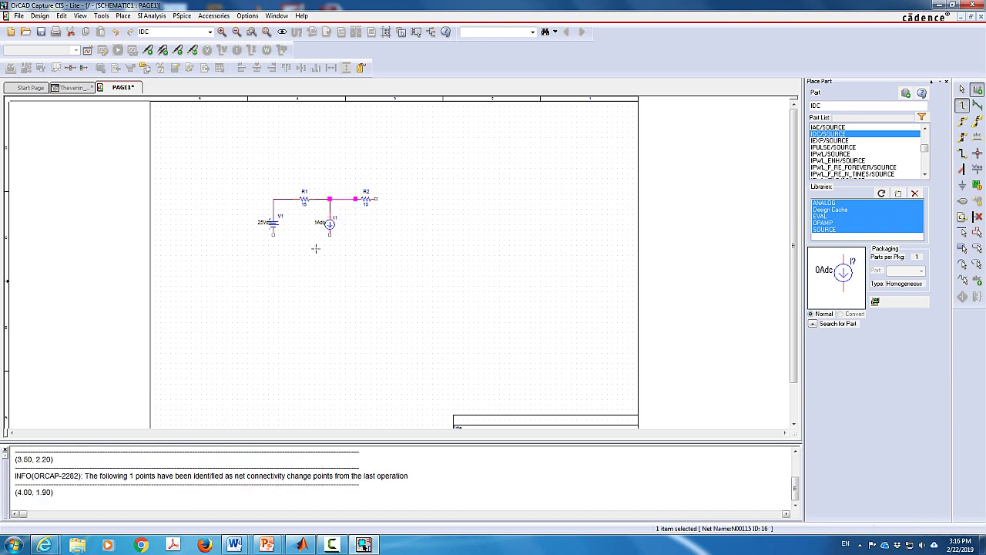
Draw the bottom return wire from V1 through I1, extending to the right
{"action": "left_click", "coordinate": [272, 233]}
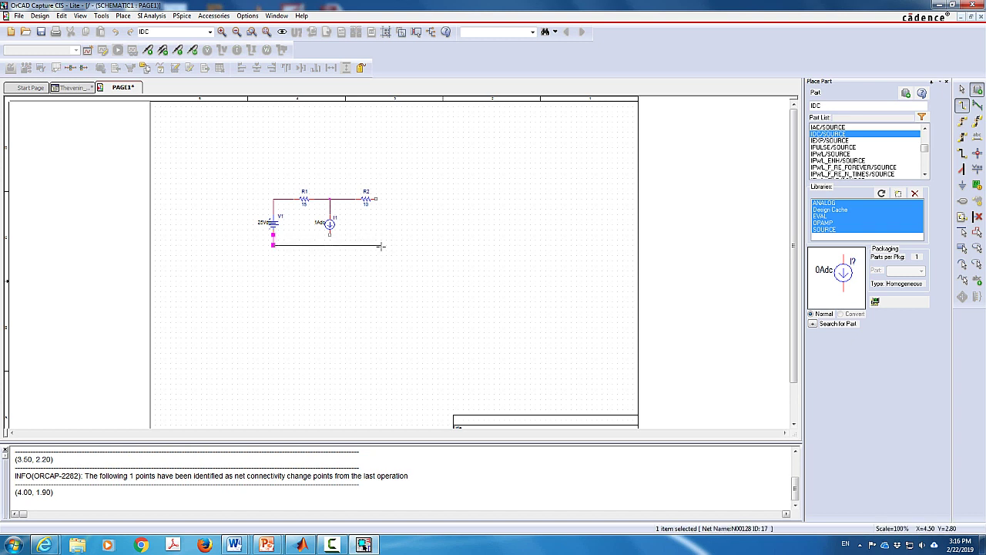
{"action": "key", "text": "Escape"}
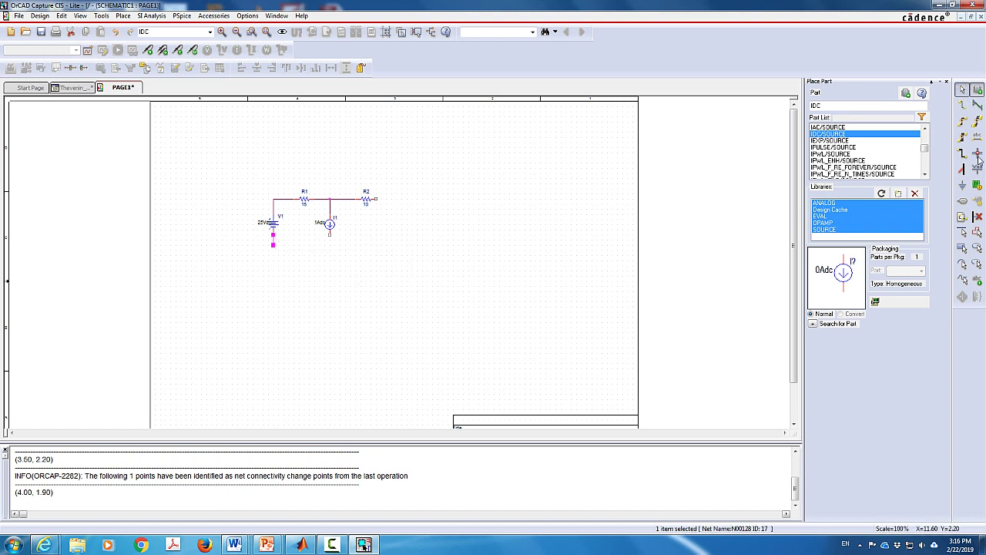
{"action": "left_click", "coordinate": [964, 106]}
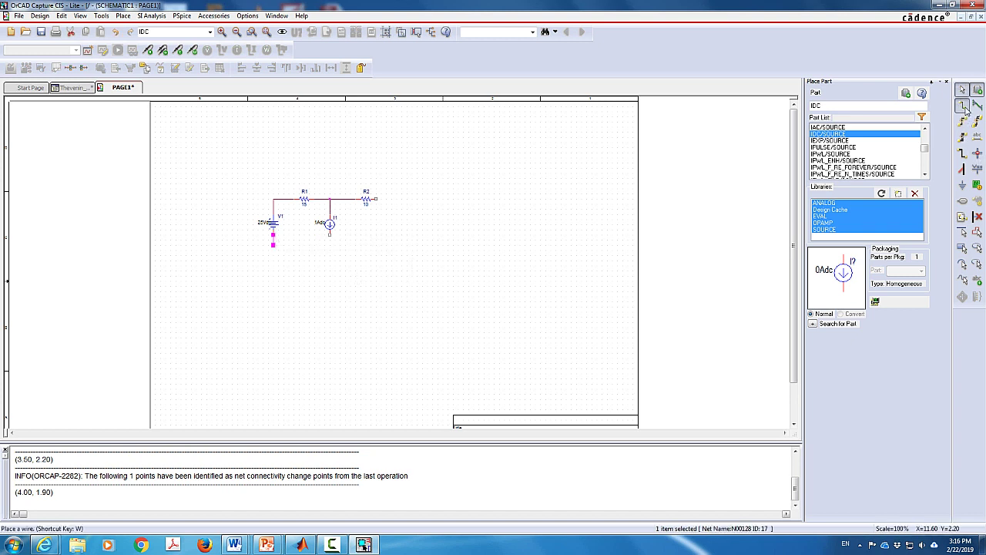
{"action": "left_click", "coordinate": [273, 244]}
{"action": "left_click", "coordinate": [329, 235]}
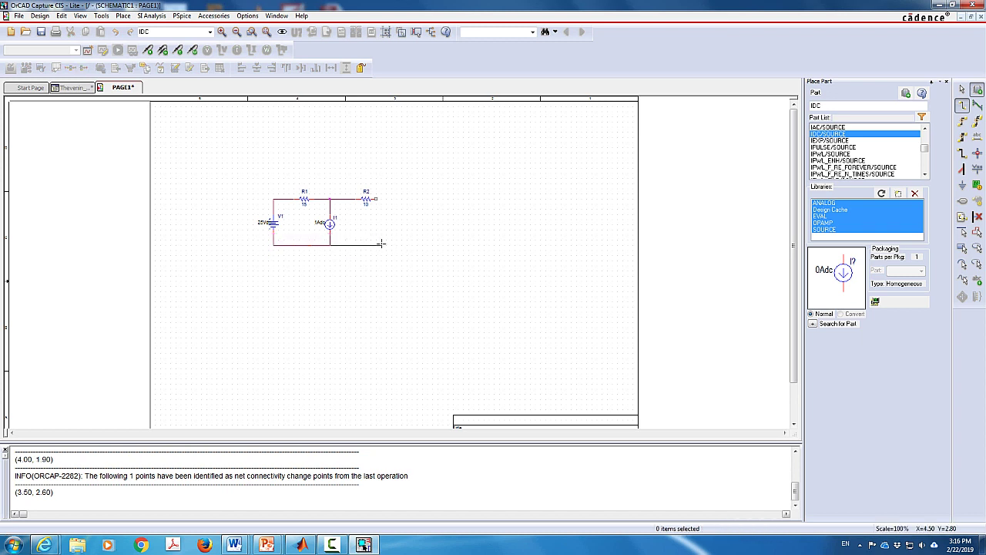
{"action": "double_click", "coordinate": [391, 245]}
{"action": "key", "text": "Escape"}
Nudge resistor R2 slightly to the left
{"action": "left_click", "coordinate": [365, 202]}
{"action": "left_click_drag", "start_coordinate": [365, 201], "coordinate": [360, 201]}
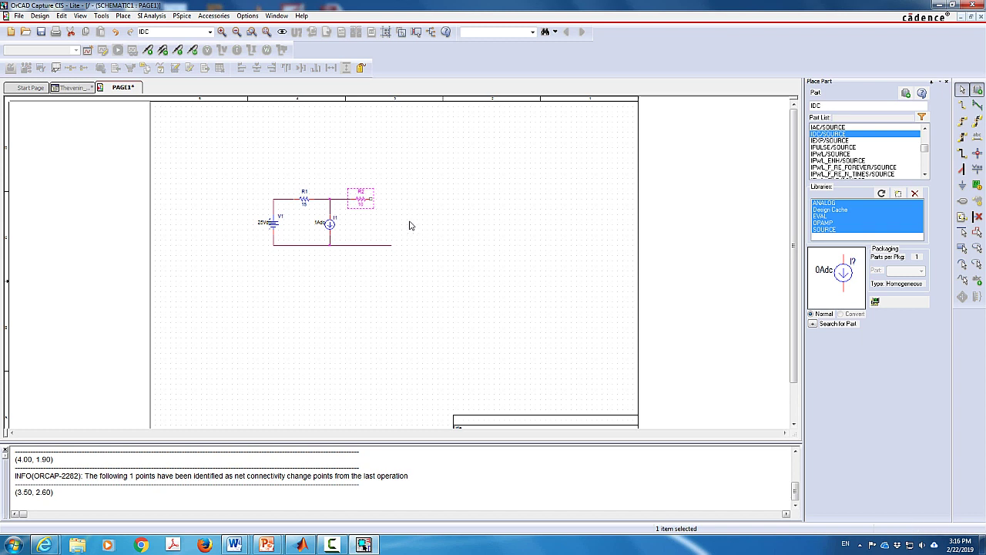
{"action": "left_click", "coordinate": [433, 232]}
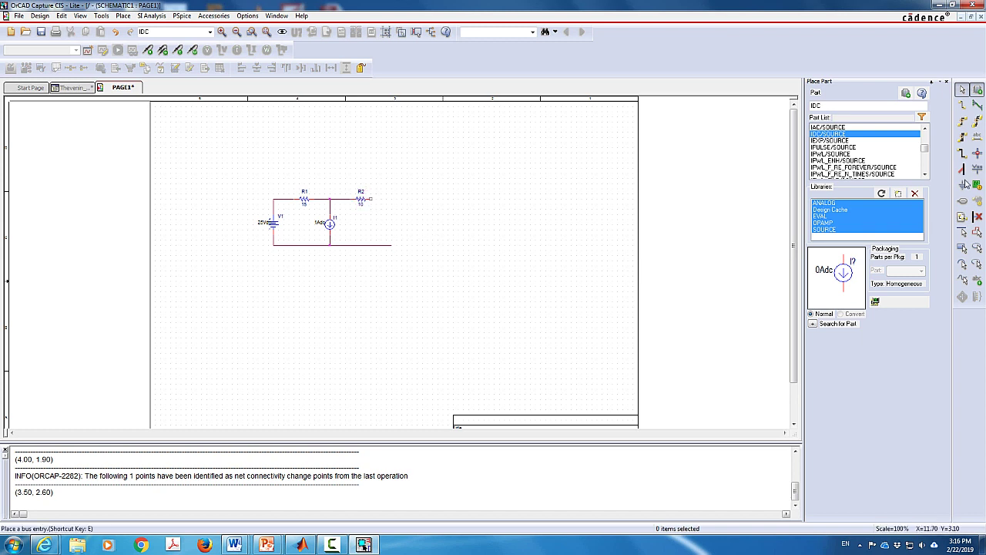
Attach a 0/CAPSYM ground symbol to the bottom wire beneath I1
{"action": "left_click", "coordinate": [963, 188]}
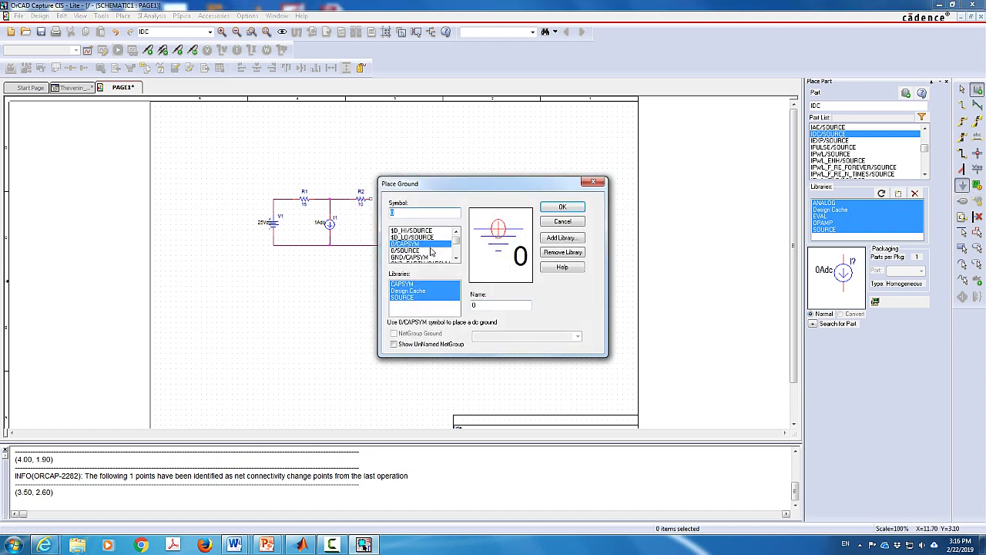
{"action": "double_click", "coordinate": [430, 245]}
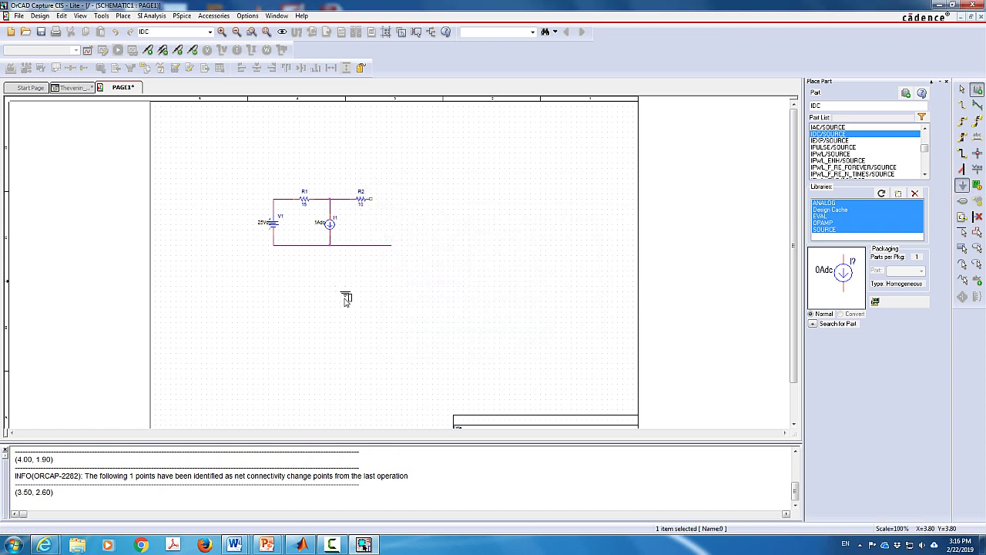
{"action": "left_click", "coordinate": [332, 256]}
{"action": "key", "text": "Escape"}
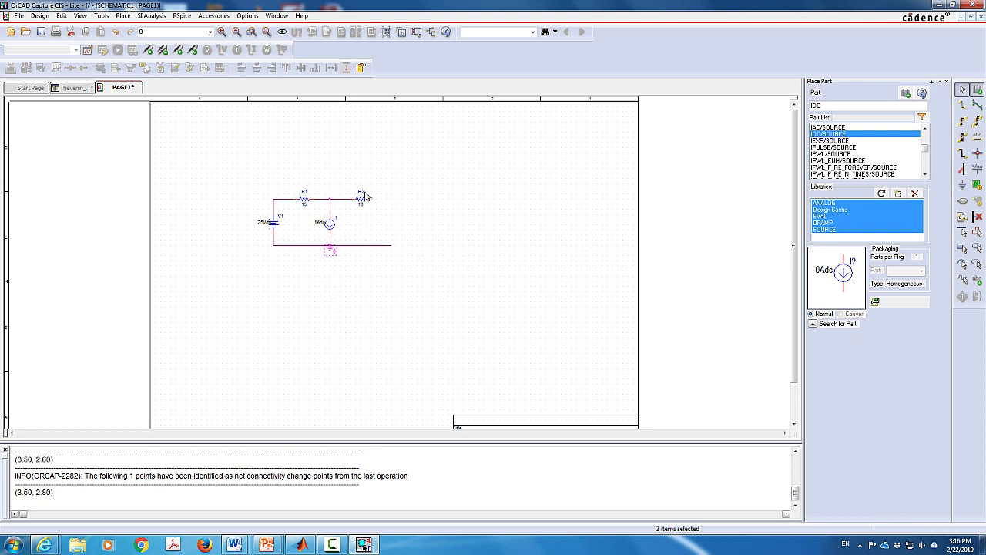
Place a vertically rotated resistor R3 to the right of R2
{"action": "left_click", "coordinate": [839, 106]}
{"action": "key", "text": "BackSpace"}
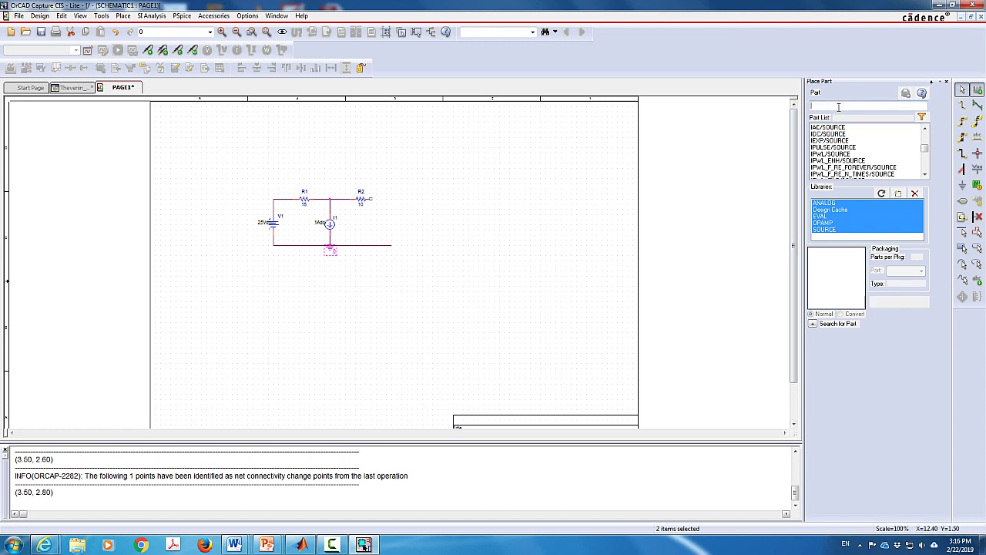
{"action": "type", "text": "R1"}
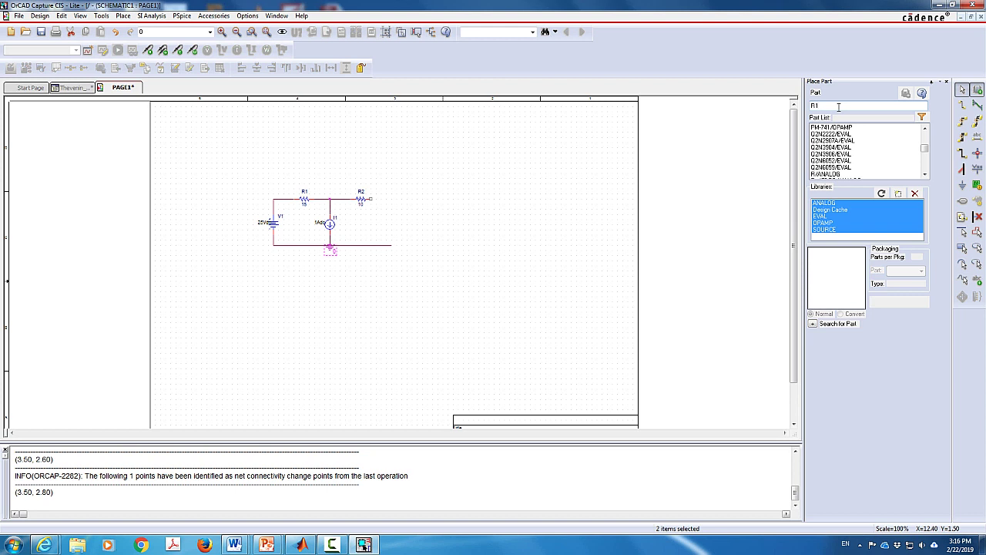
{"action": "key", "text": "BackSpace"}
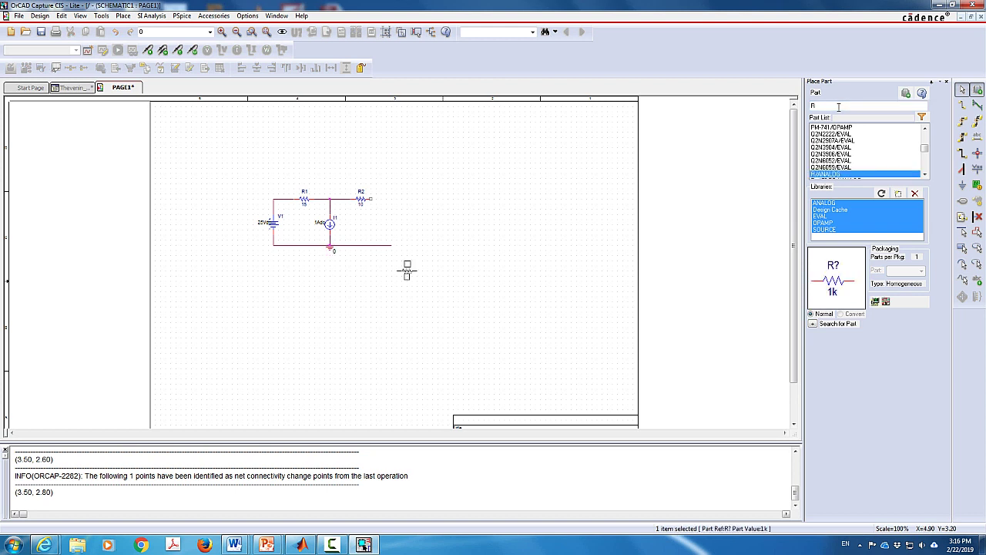
{"action": "key", "text": "Escape"}
{"action": "key", "text": "r"}
{"action": "left_click", "coordinate": [389, 220]}
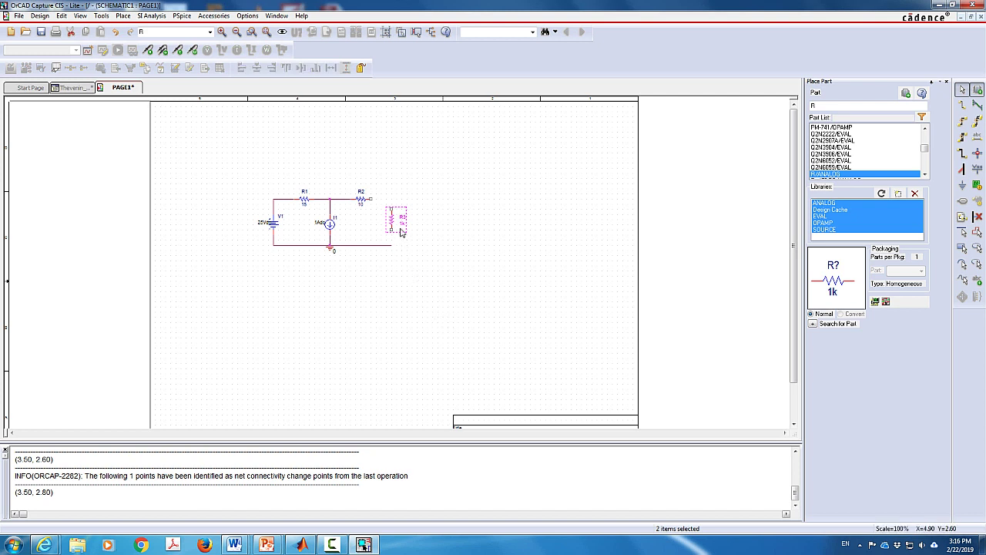
{"action": "left_click", "coordinate": [406, 301]}
Set R3's resistance value to 10Meg
{"action": "double_click", "coordinate": [402, 224]}
{"action": "type", "text": "10 M"}
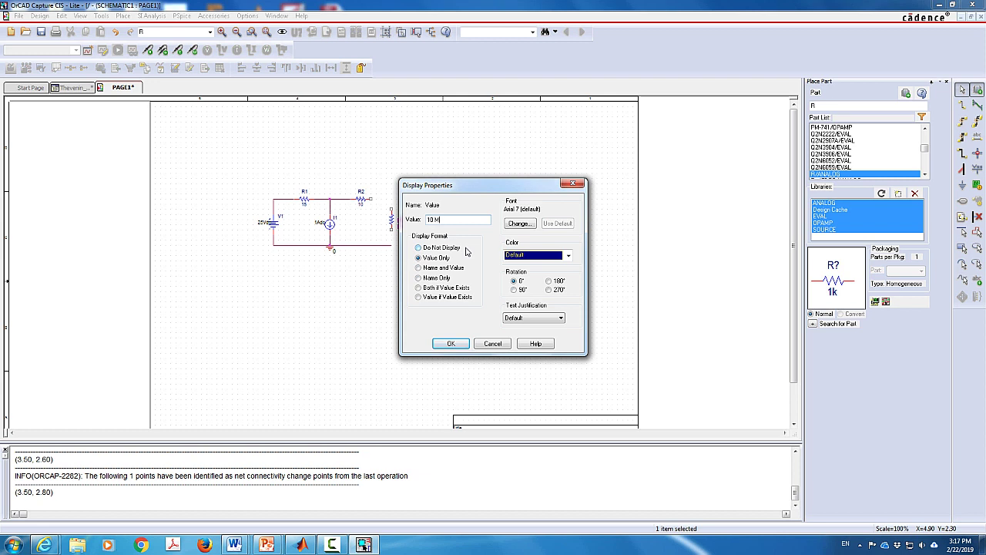
{"action": "key", "text": "BackSpace"}
{"action": "key", "text": "BackSpace"}
{"action": "left_click", "coordinate": [461, 343]}
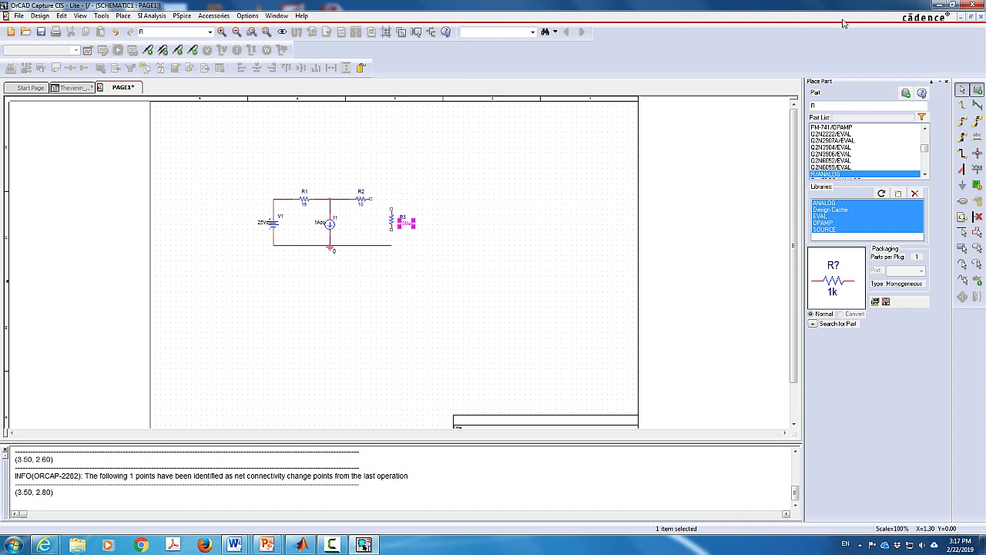
Wire R3 between R2 and the bottom rail, then move the circuit up and left
{"action": "left_click", "coordinate": [962, 105]}
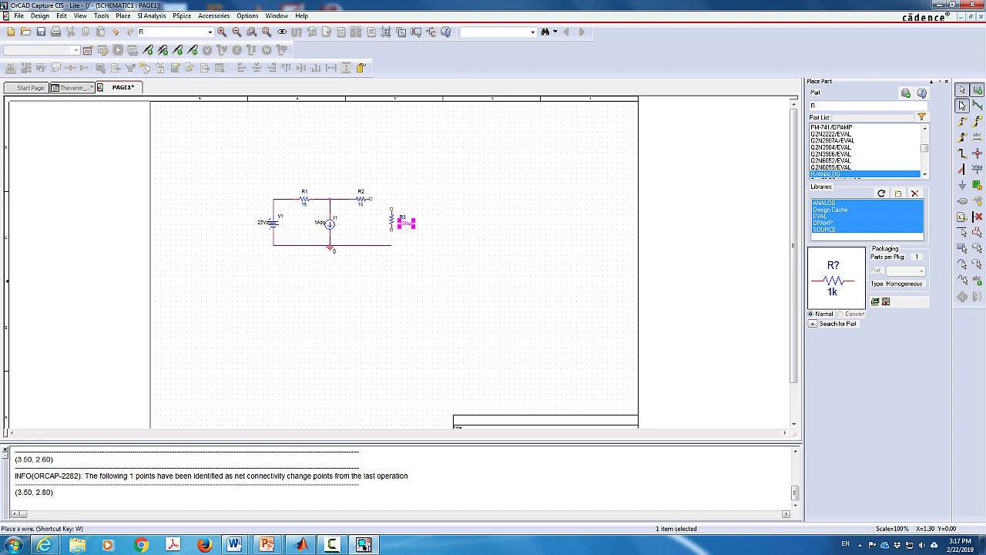
{"action": "left_click", "coordinate": [373, 199]}
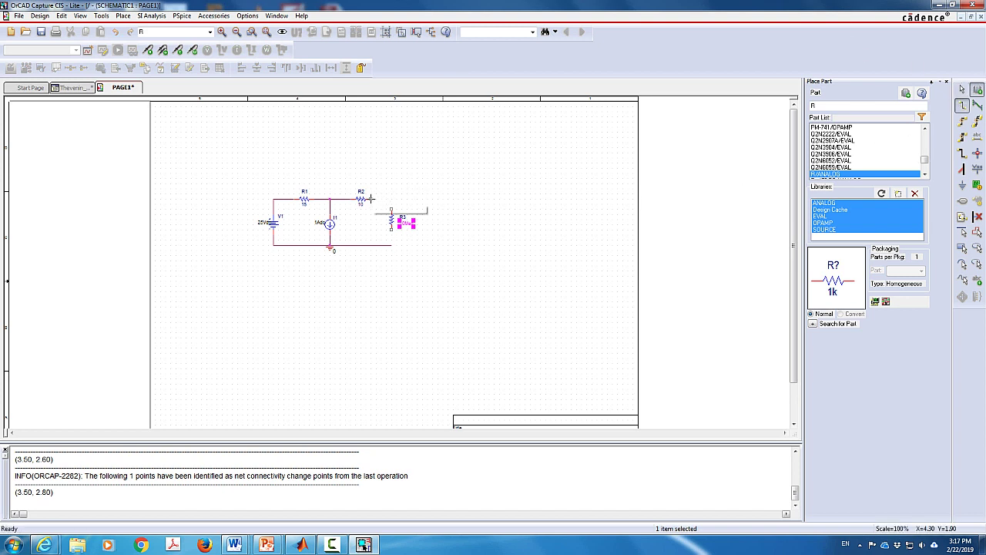
{"action": "left_click", "coordinate": [391, 208]}
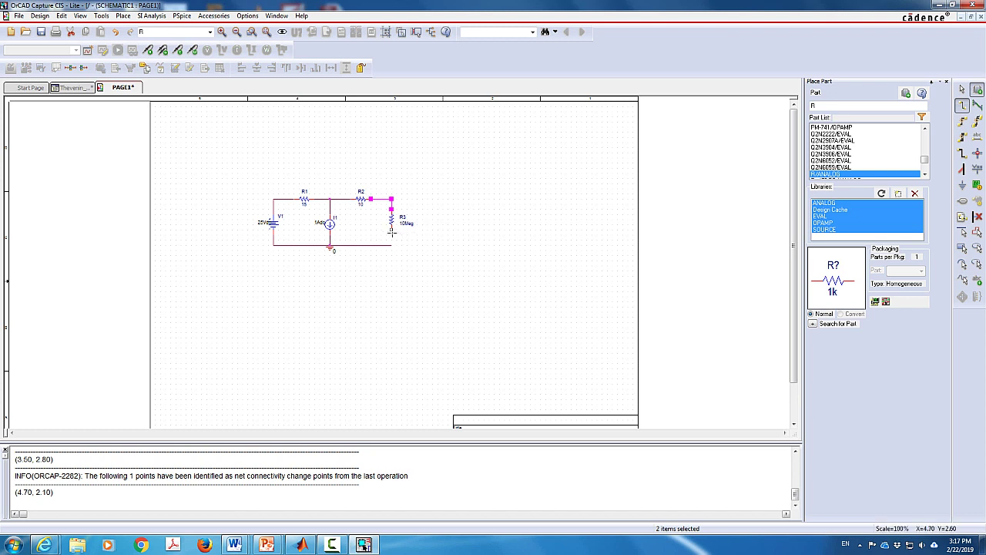
{"action": "left_click", "coordinate": [391, 228]}
{"action": "left_click", "coordinate": [391, 245]}
{"action": "key", "text": "Escape"}
{"action": "left_click_drag", "start_coordinate": [232, 174], "coordinate": [413, 282]}
{"action": "left_click_drag", "start_coordinate": [331, 222], "coordinate": [280, 191]}
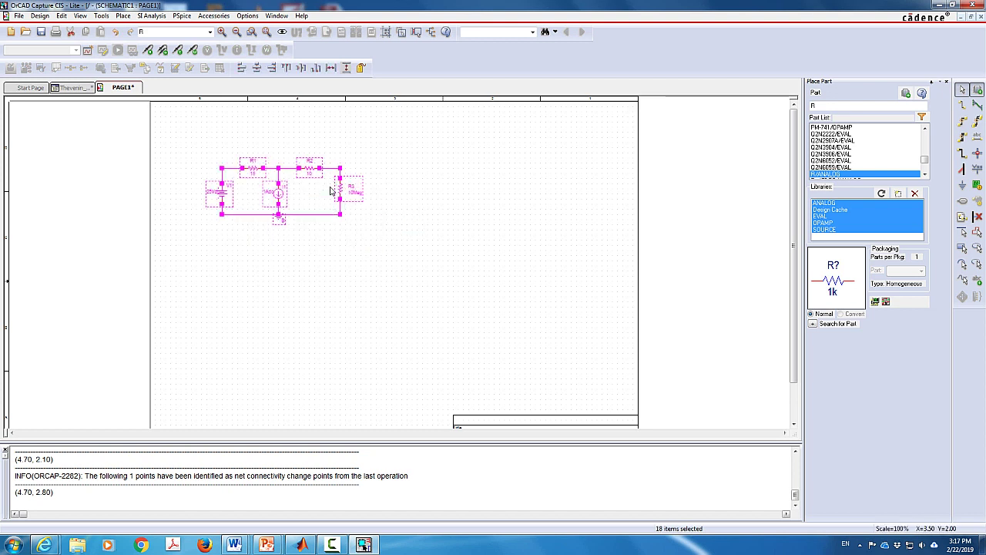
Copy the whole circuit and paste the duplicate to the right of the original
{"action": "left_click", "coordinate": [353, 285]}
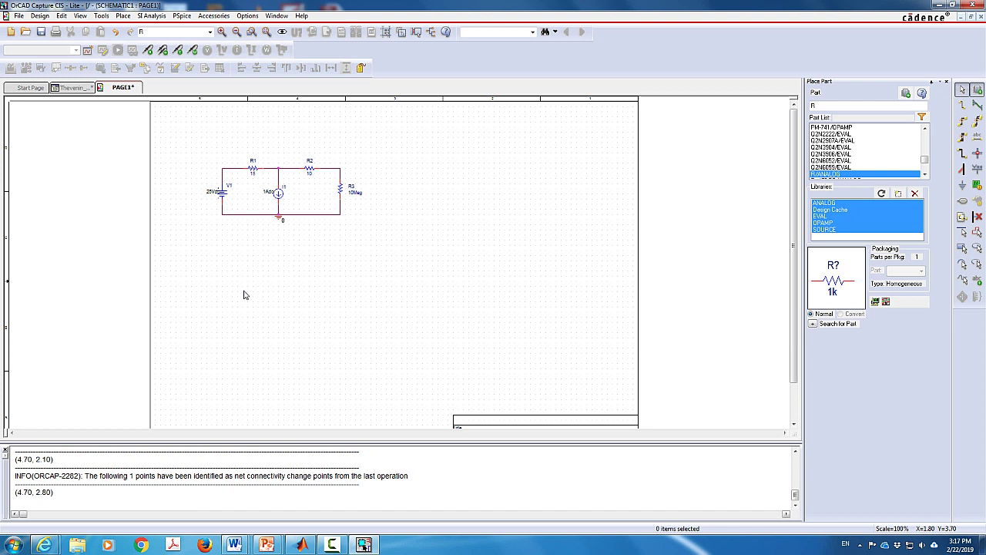
{"action": "left_click_drag", "start_coordinate": [190, 153], "coordinate": [373, 252]}
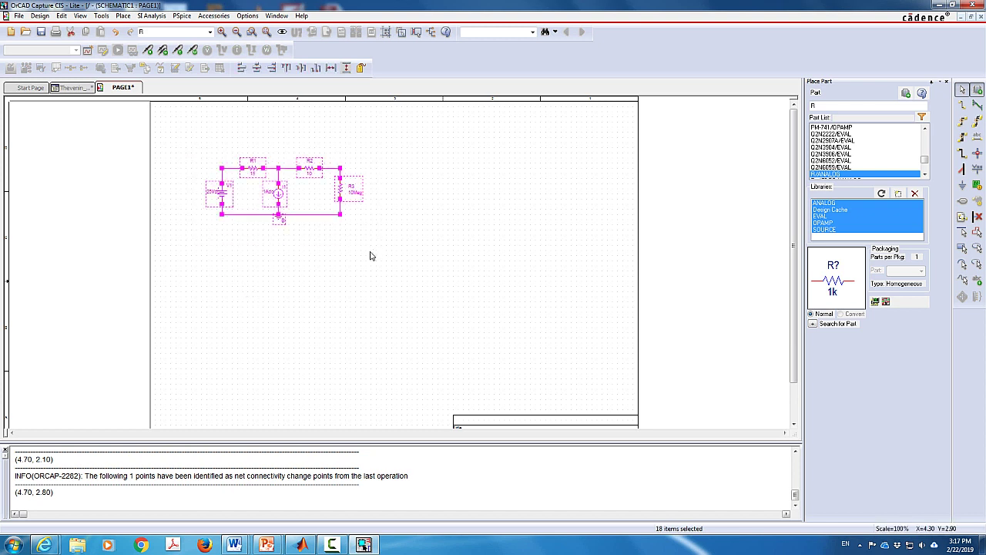
{"action": "left_click_drag", "start_coordinate": [197, 147], "coordinate": [371, 252]}
{"action": "left_click", "coordinate": [67, 17]}
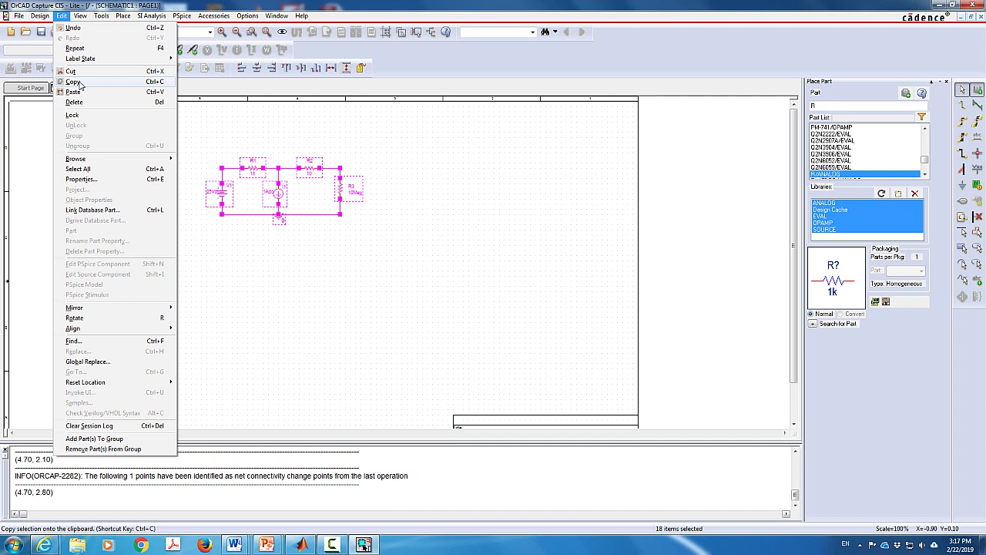
{"action": "left_click", "coordinate": [478, 205]}
{"action": "key", "text": "ctrl+v"}
{"action": "left_click", "coordinate": [408, 168]}
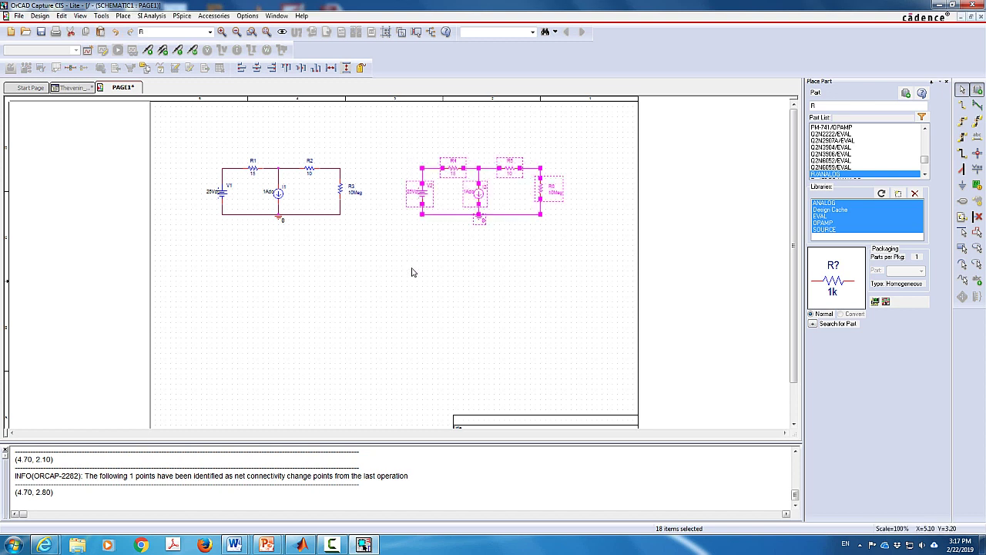
{"action": "left_click", "coordinate": [61, 15]}
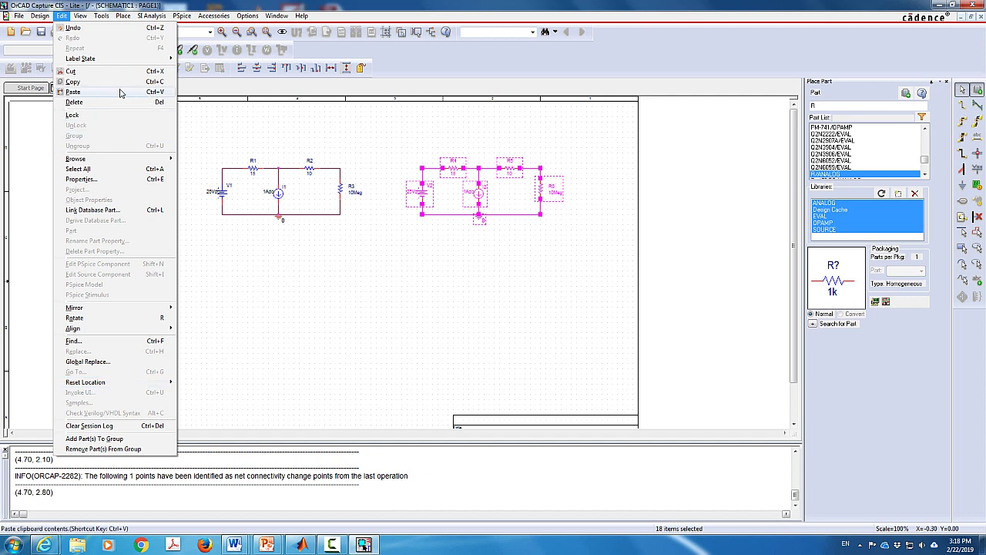
Delete the copy's 10Meg resistor R6 and wire R5's right end to the bottom rail
{"action": "left_click", "coordinate": [381, 270]}
{"action": "left_click", "coordinate": [396, 280]}
{"action": "left_click", "coordinate": [543, 191]}
{"action": "key", "text": "Delete"}
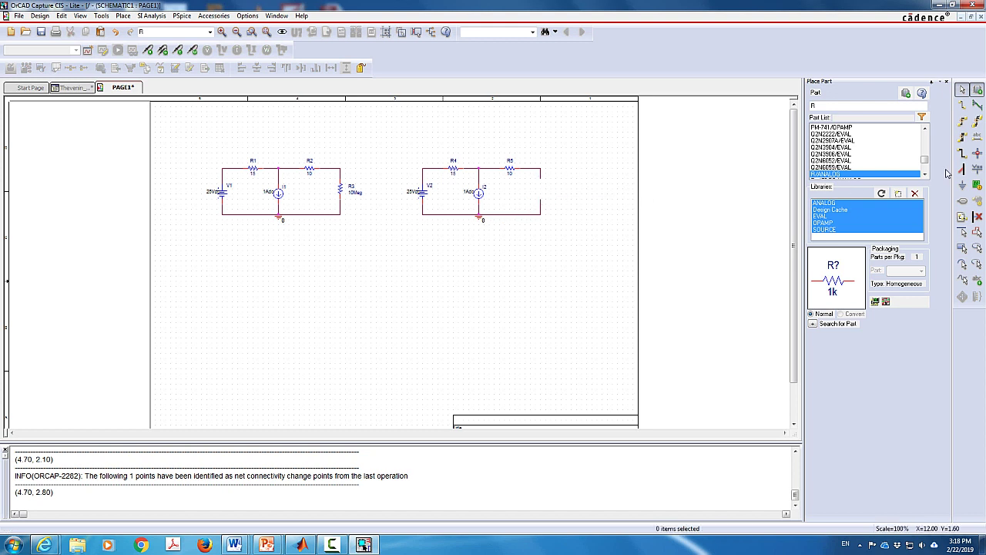
{"action": "left_click", "coordinate": [963, 105]}
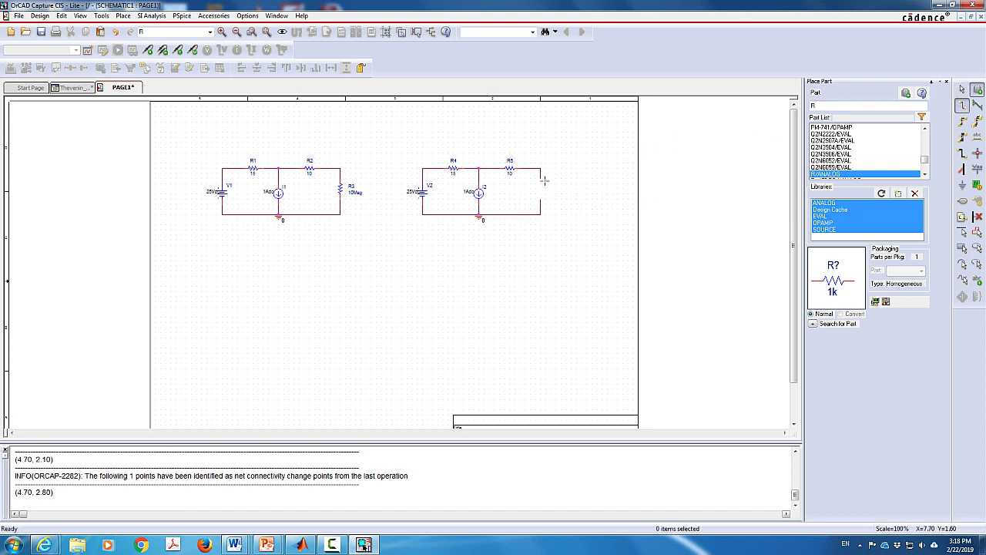
{"action": "left_click", "coordinate": [540, 214]}
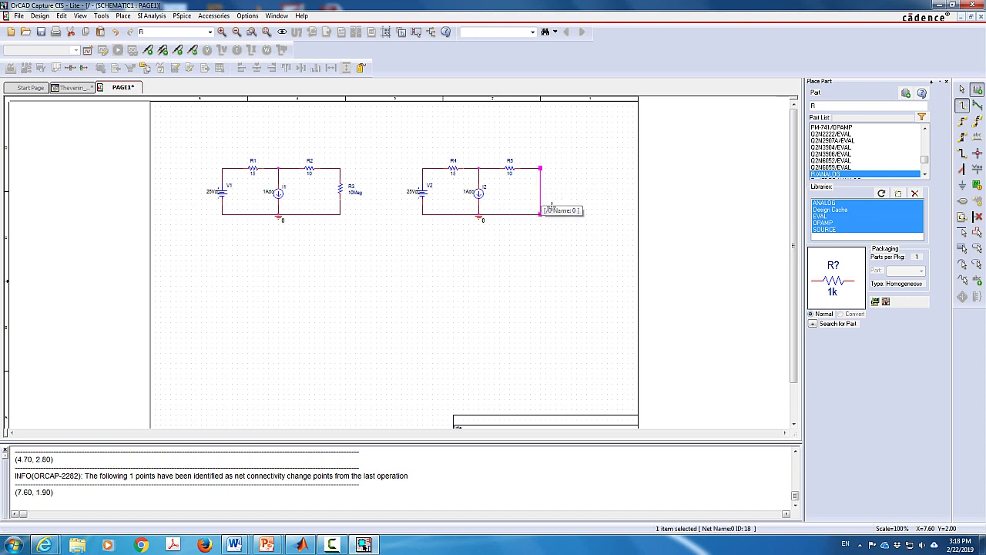
{"action": "key", "text": "Escape"}
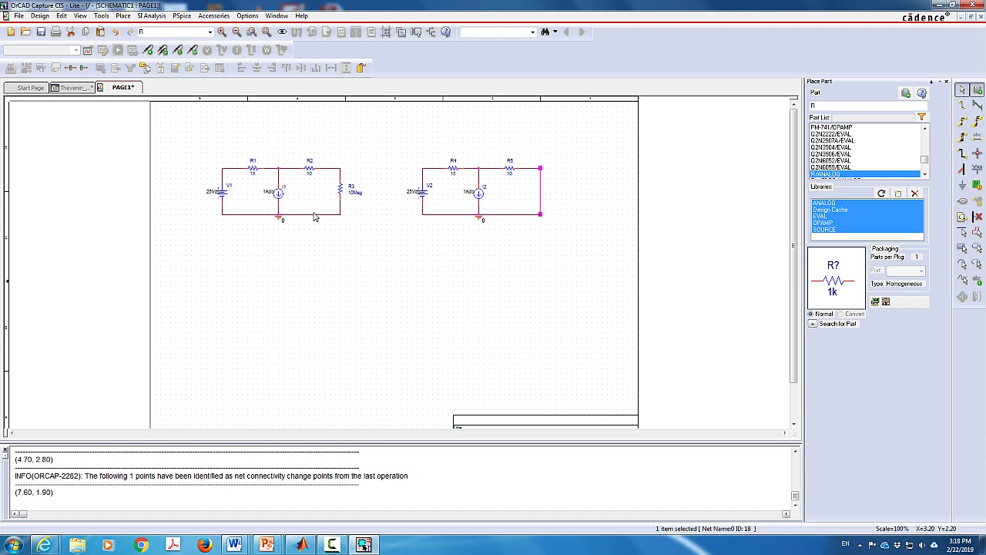
Create the Sim1 profile with a Time Domain (Transient) analysis running to 1000ns
{"action": "left_click", "coordinate": [89, 51]}
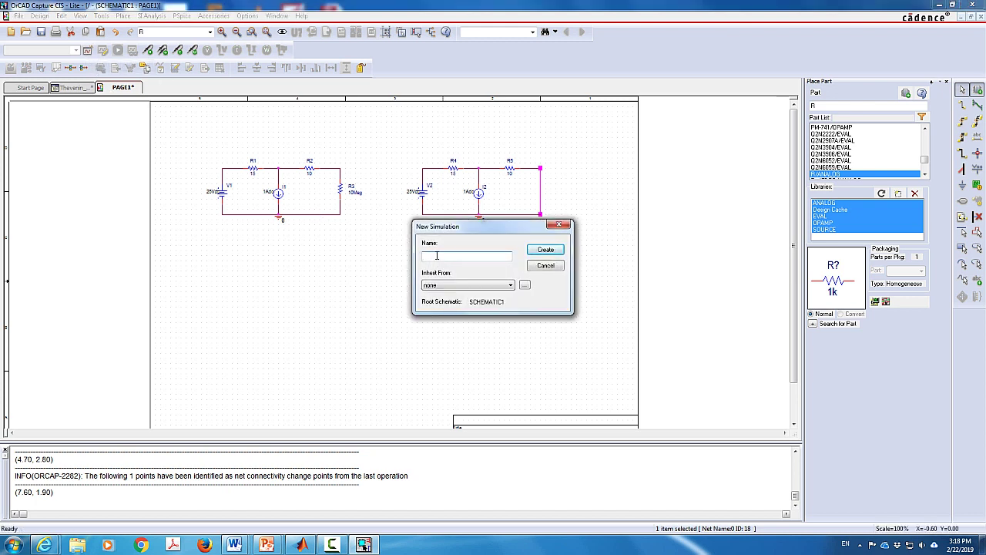
{"action": "type", "text": "Sim"}
{"action": "left_click", "coordinate": [545, 249]}
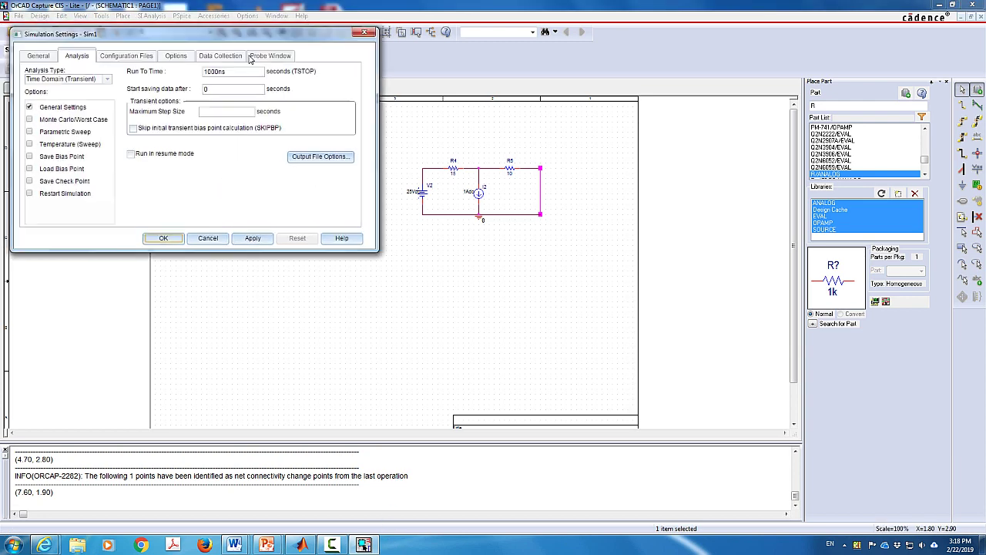
{"action": "left_click_drag", "start_coordinate": [194, 36], "coordinate": [337, 98]}
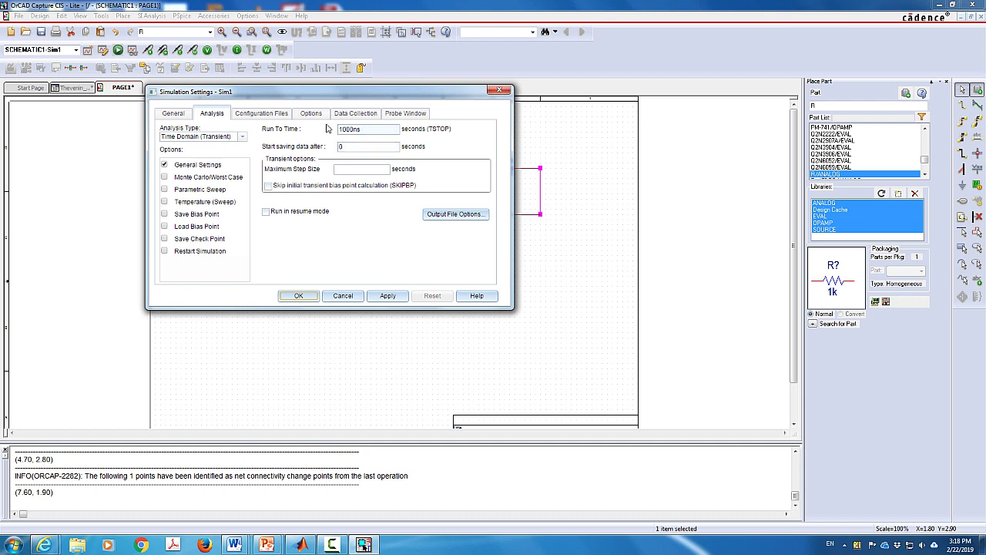
{"action": "left_click_drag", "start_coordinate": [367, 98], "coordinate": [434, 250]}
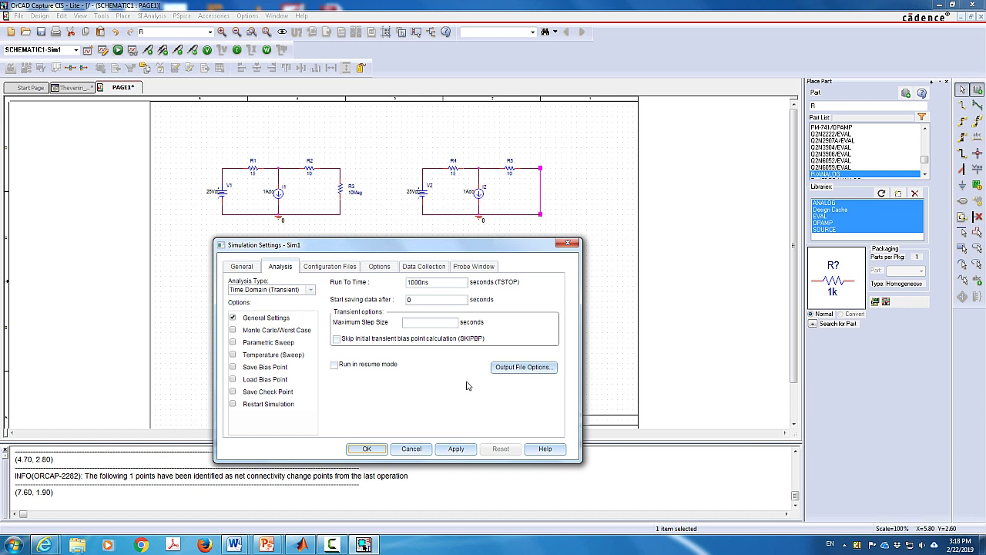
{"action": "left_click", "coordinate": [462, 451]}
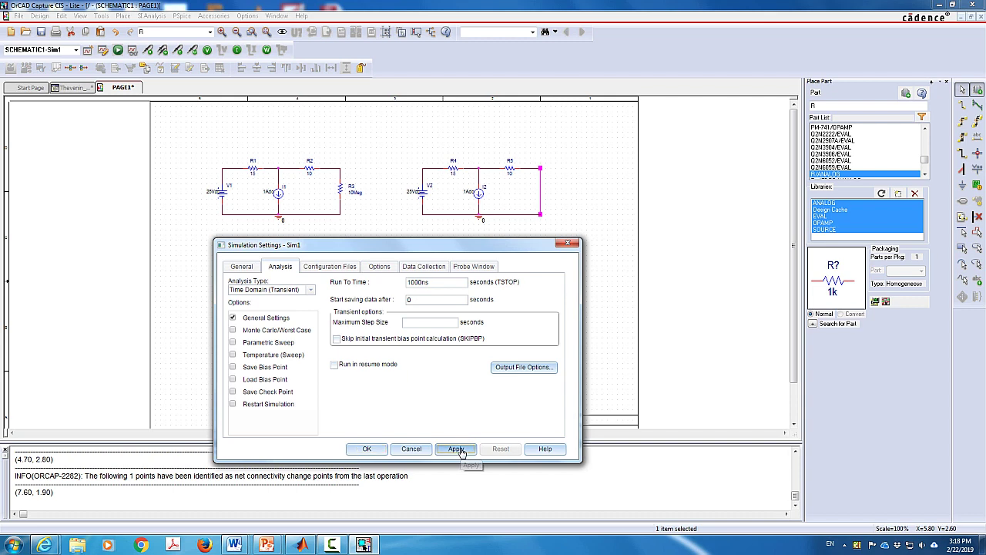
{"action": "left_click", "coordinate": [368, 449]}
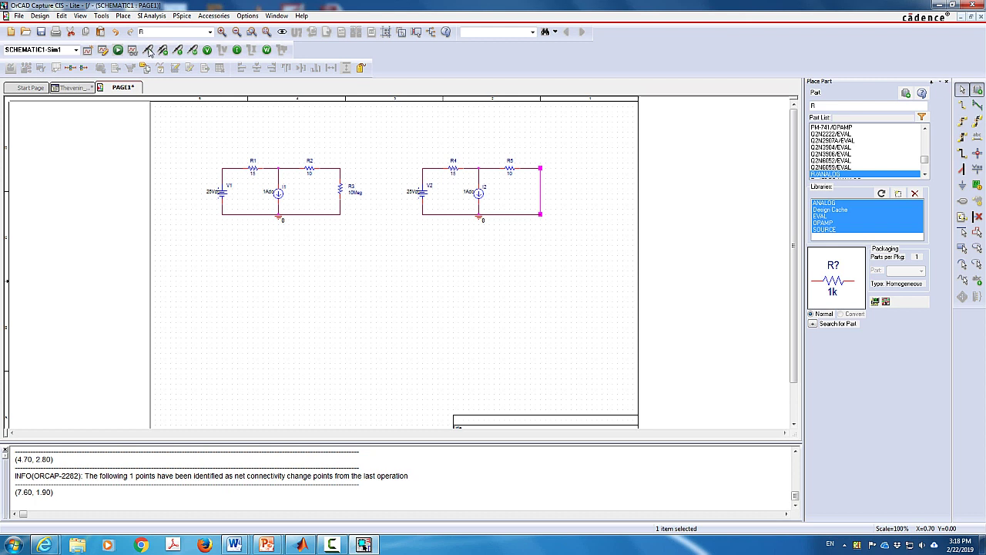
Run PSpice on SCHEMATIC1 using the Sim1 profile
{"action": "left_click", "coordinate": [308, 137]}
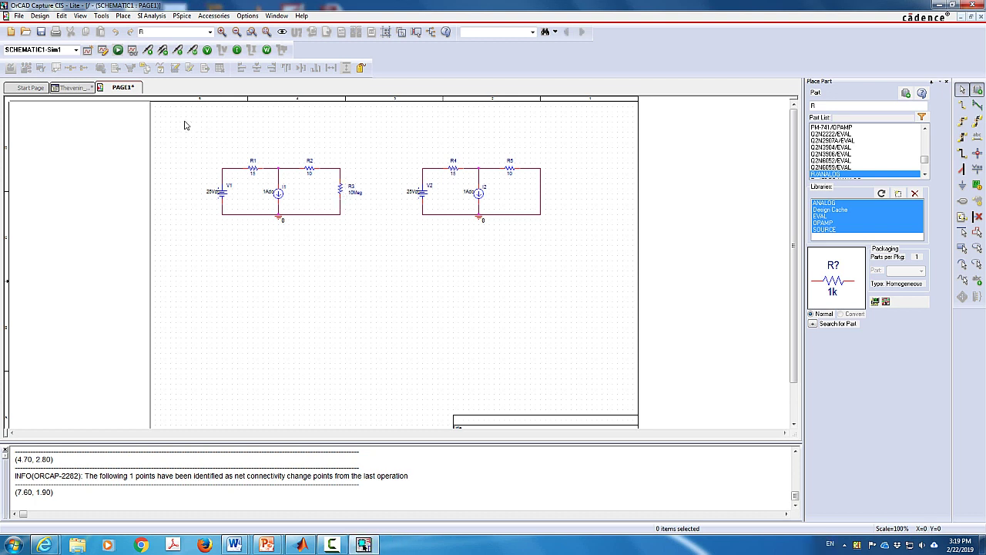
{"action": "key", "text": "g"}
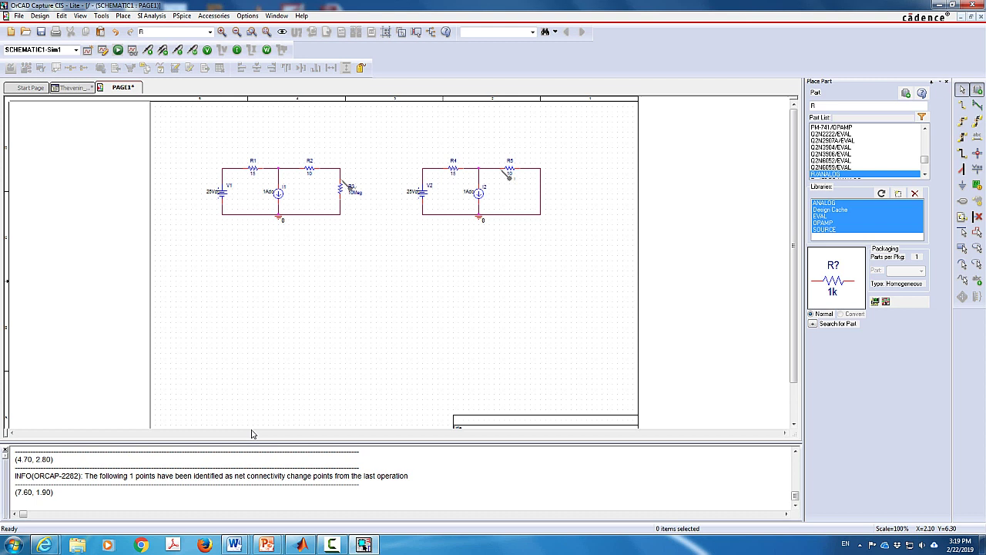
{"action": "left_click", "coordinate": [118, 51]}
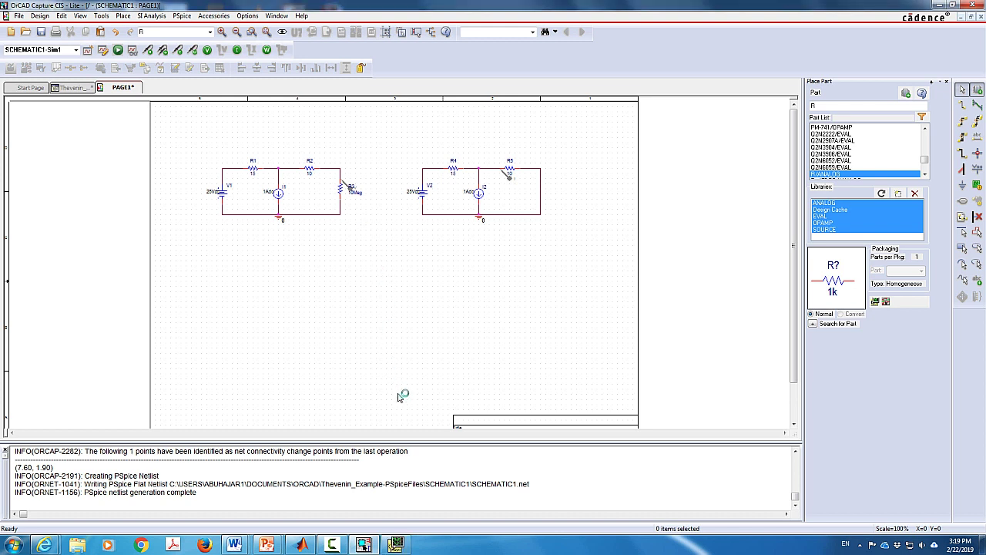
Change the I(R5) trace expression to V(R3:2)/I(R5) in the PSpice plot
{"action": "left_click", "coordinate": [408, 544]}
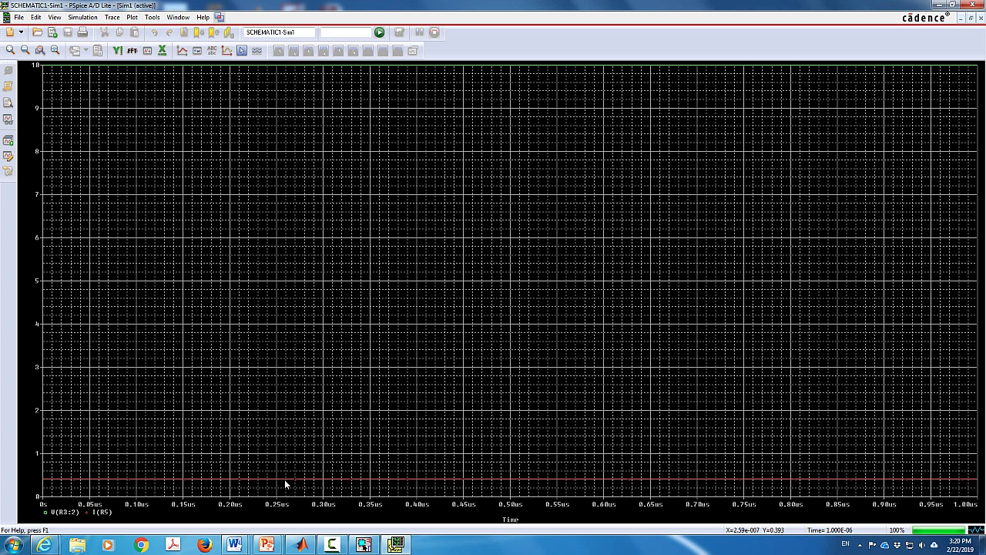
{"action": "double_click", "coordinate": [103, 513]}
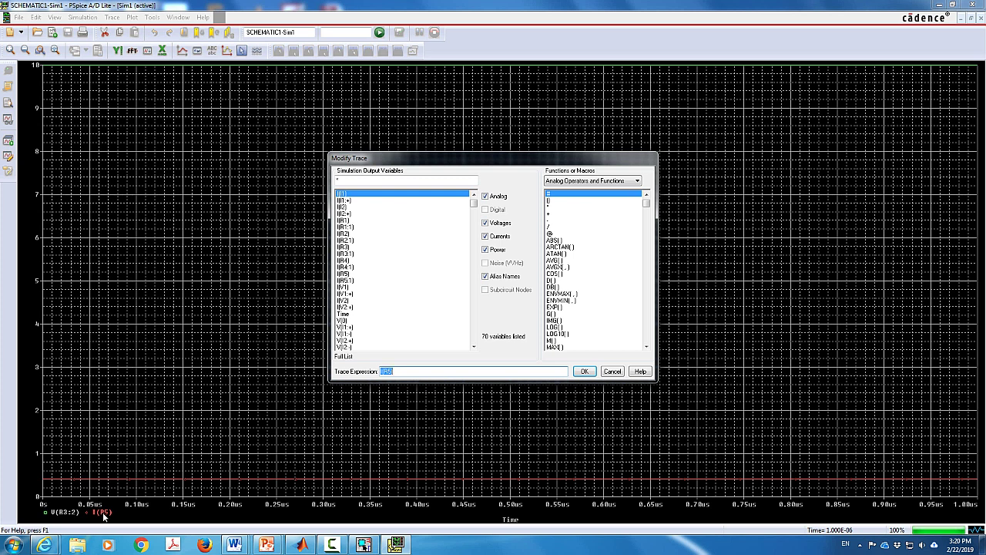
{"action": "left_click", "coordinate": [395, 372]}
{"action": "key", "text": "Home"}
{"action": "type", "text": "V"}
{"action": "type", "text": "F("}
{"action": "type", "text": "3)"}
{"action": "type", "text": ":2"}
{"action": "type", "text": "*"}
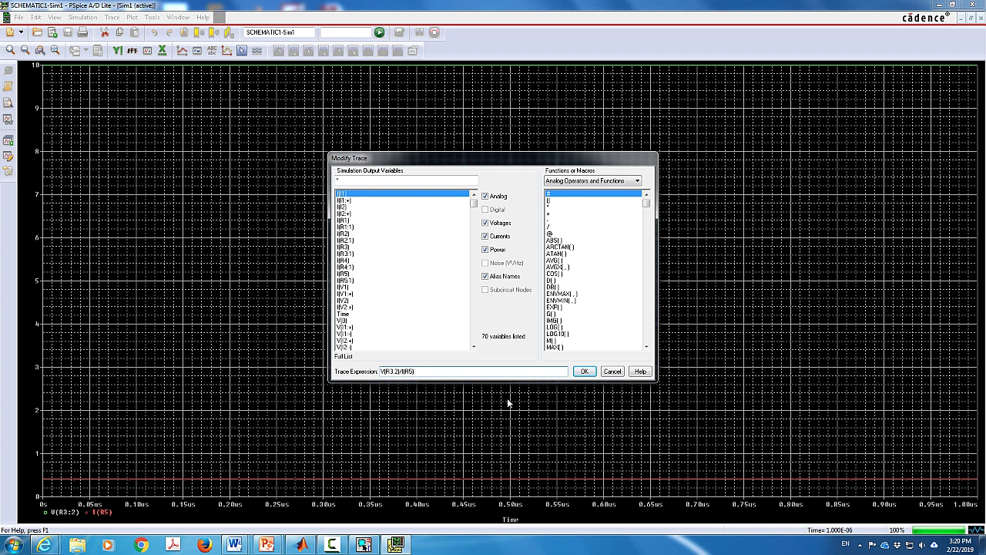